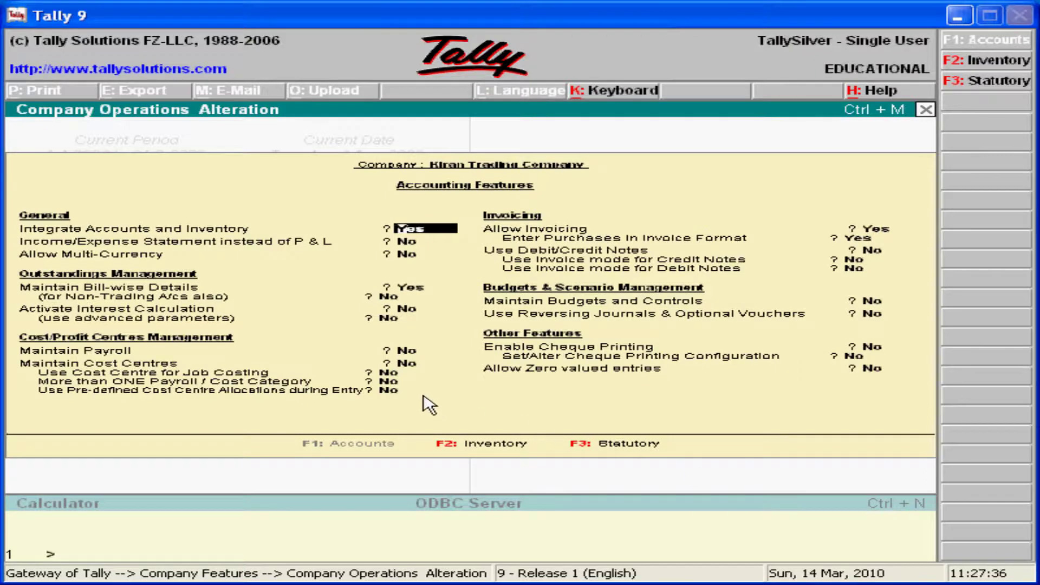
# Activate interest calculation in the company's accounting features, without advanced parameters, and save the feature settings.
pyautogui.click(398, 310)
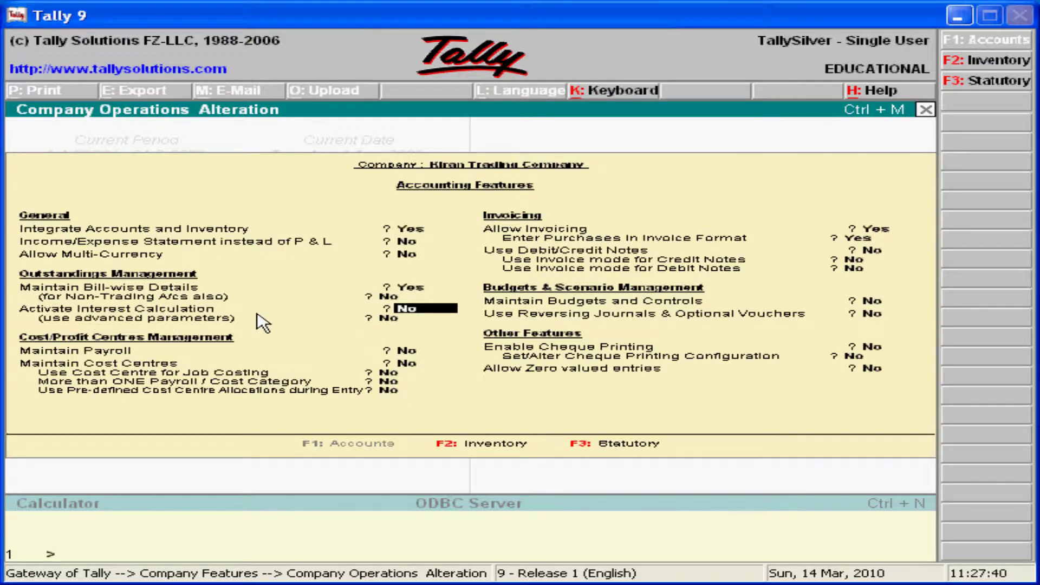
pyautogui.write('yes')
pyautogui.press('Return')
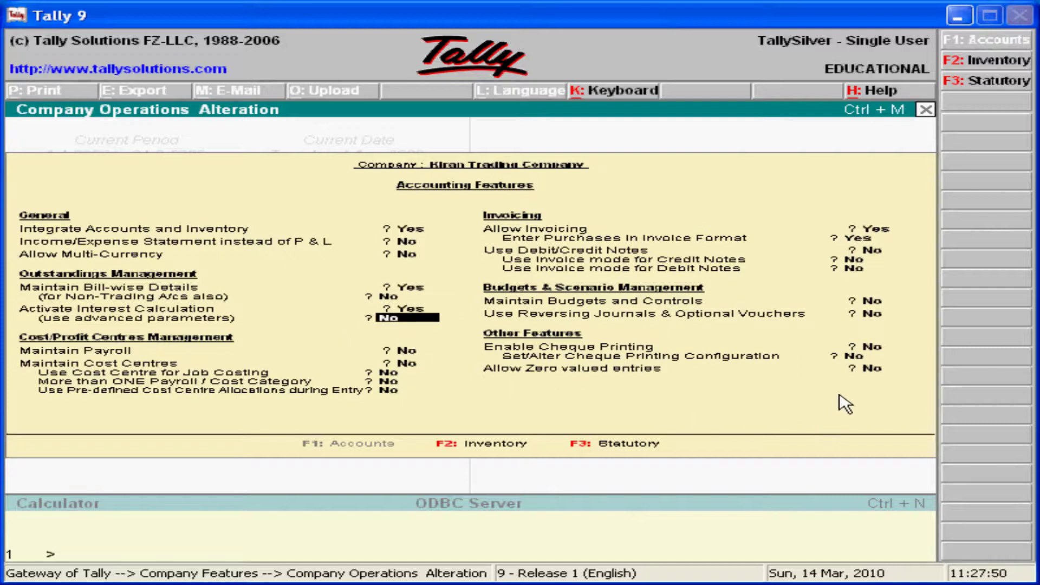
pyautogui.click(872, 368)
pyautogui.press('Return')
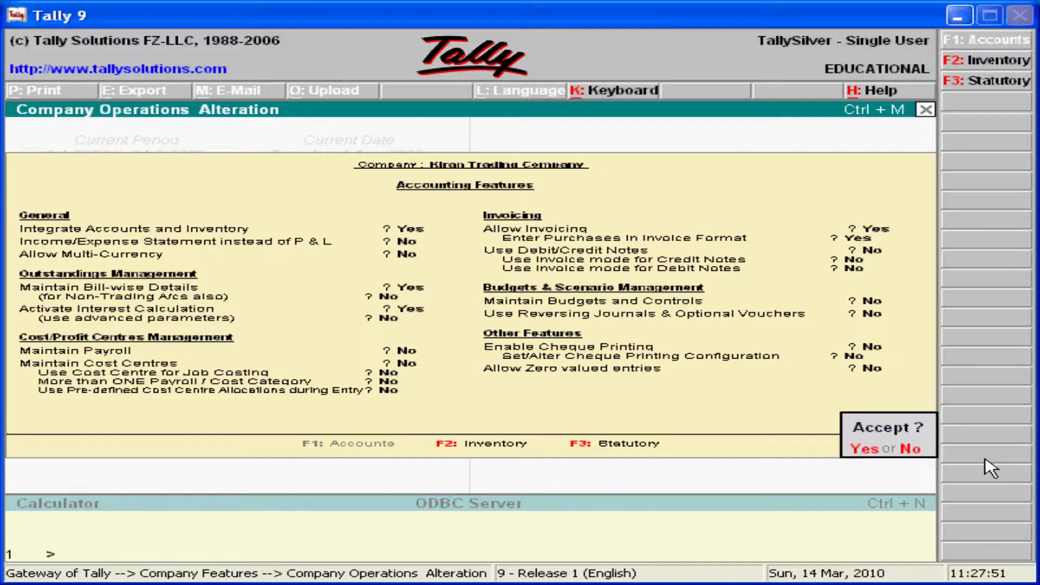
pyautogui.press('Return')
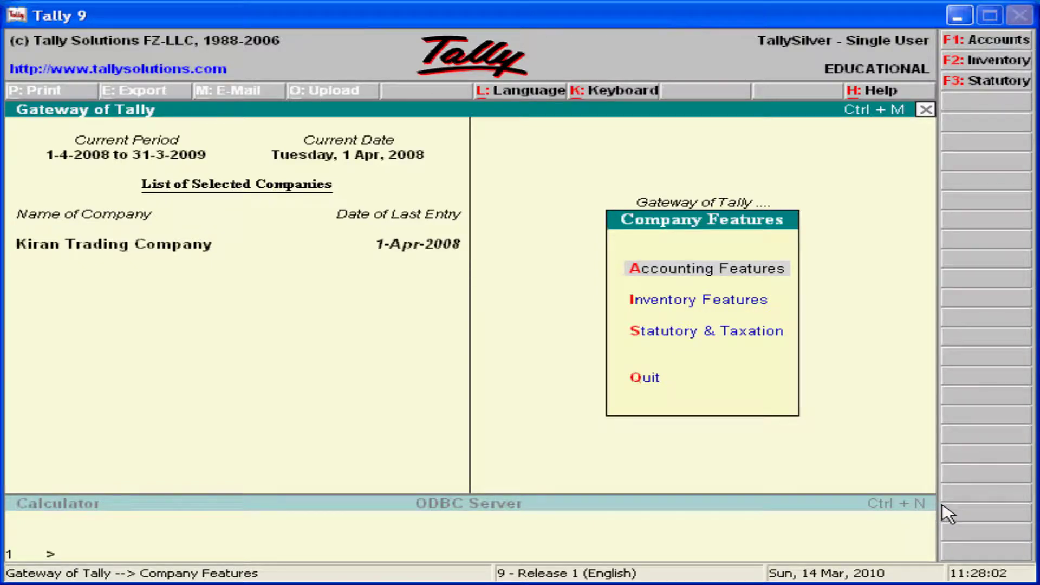
pyautogui.press('Escape')
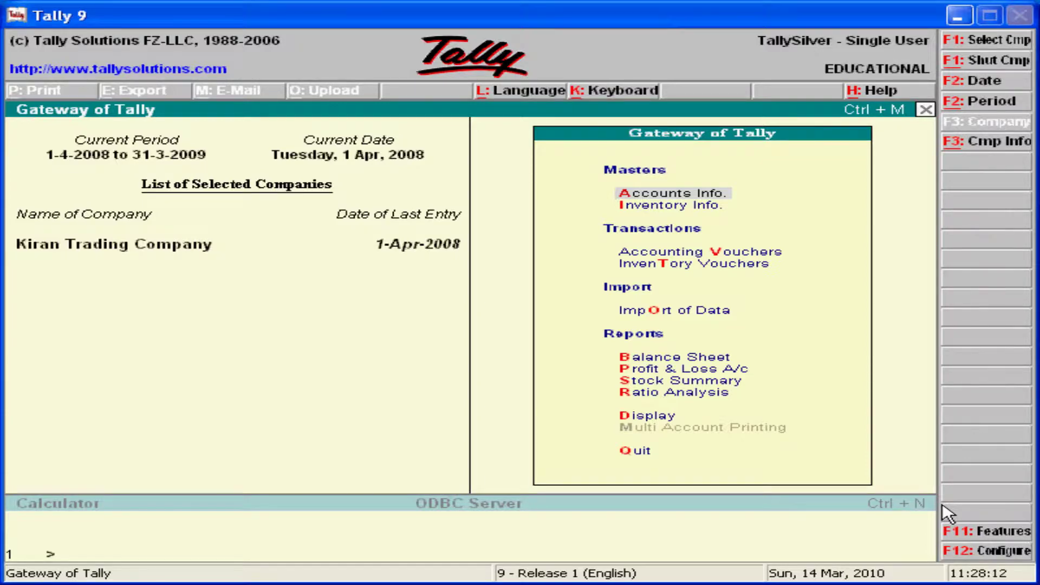
# Open the existing Sbi ledger for single-ledger alteration from the accounts information.
pyautogui.press('Down')
pyautogui.press('Up')
pyautogui.press('Return')
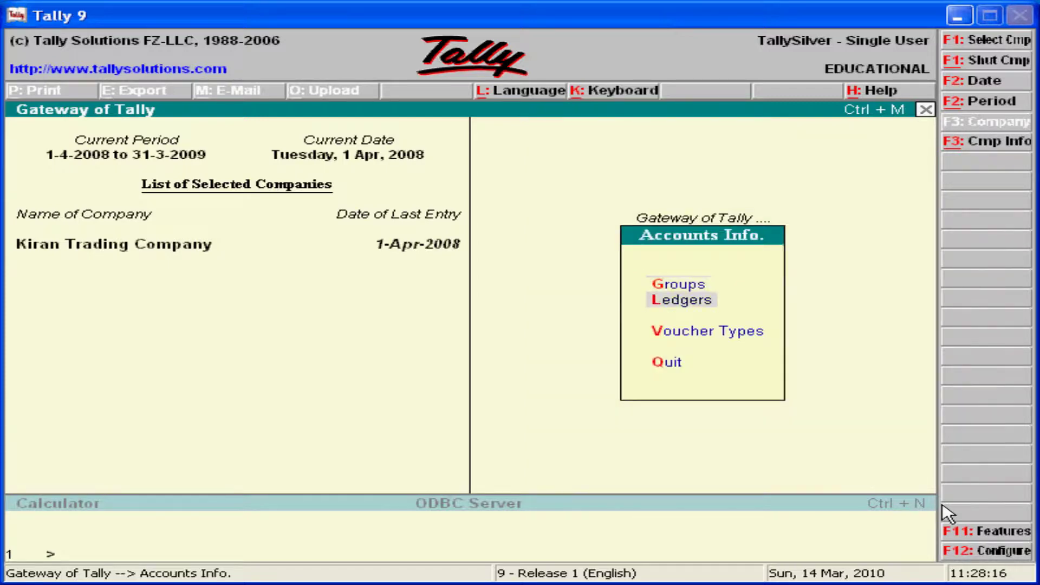
pyautogui.press('Down')
pyautogui.press('Return')
pyautogui.press('Down')
pyautogui.press('Down')
pyautogui.press('Return')
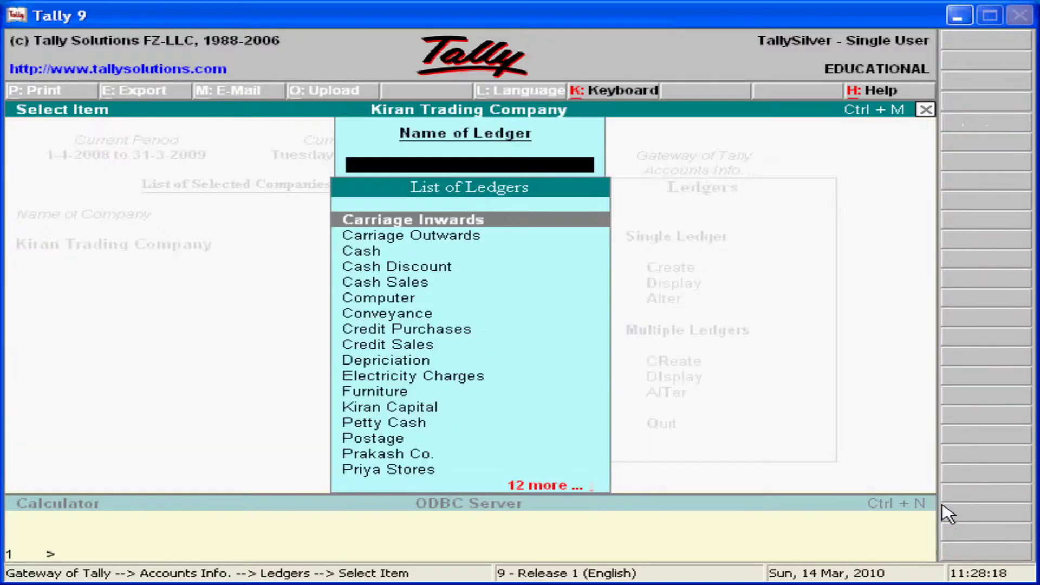
pyautogui.press('Down')
pyautogui.press('Down')
pyautogui.press('Down')
pyautogui.press('Down')
pyautogui.press('Down')
pyautogui.press('Down')
pyautogui.press('Down')
pyautogui.press('Down')
pyautogui.press('Down')
pyautogui.press('Down')
pyautogui.press('Down')
pyautogui.press('Down')
pyautogui.press('Down')
pyautogui.press('Down')
pyautogui.press('Down')
pyautogui.press('Down')
pyautogui.press('Down')
pyautogui.press('Down')
pyautogui.press('Down')
pyautogui.press('Down')
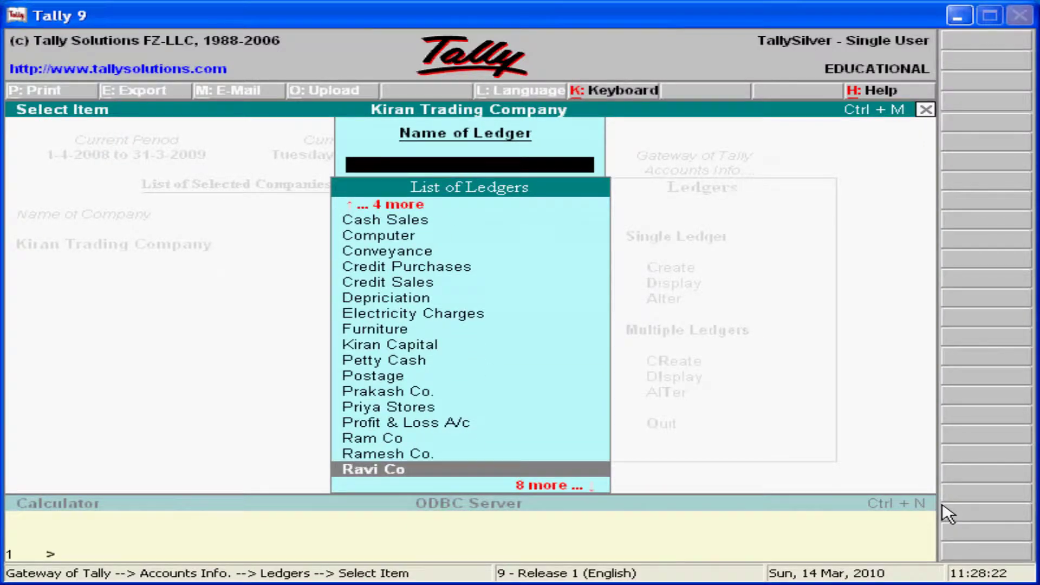
pyautogui.write('s')
pyautogui.press('Down')
pyautogui.press('Down')
pyautogui.press('Down')
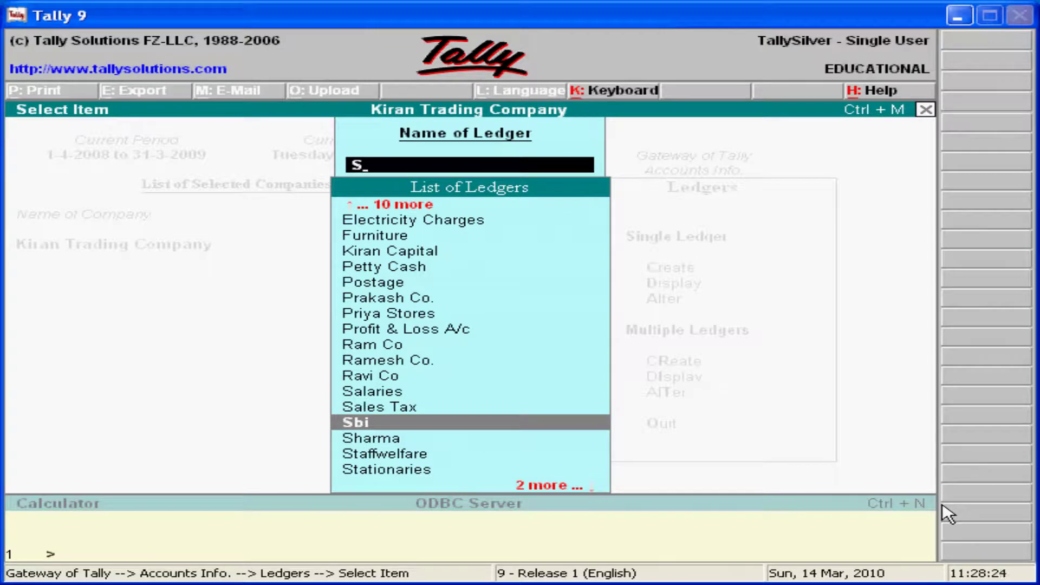
pyautogui.press('Return')
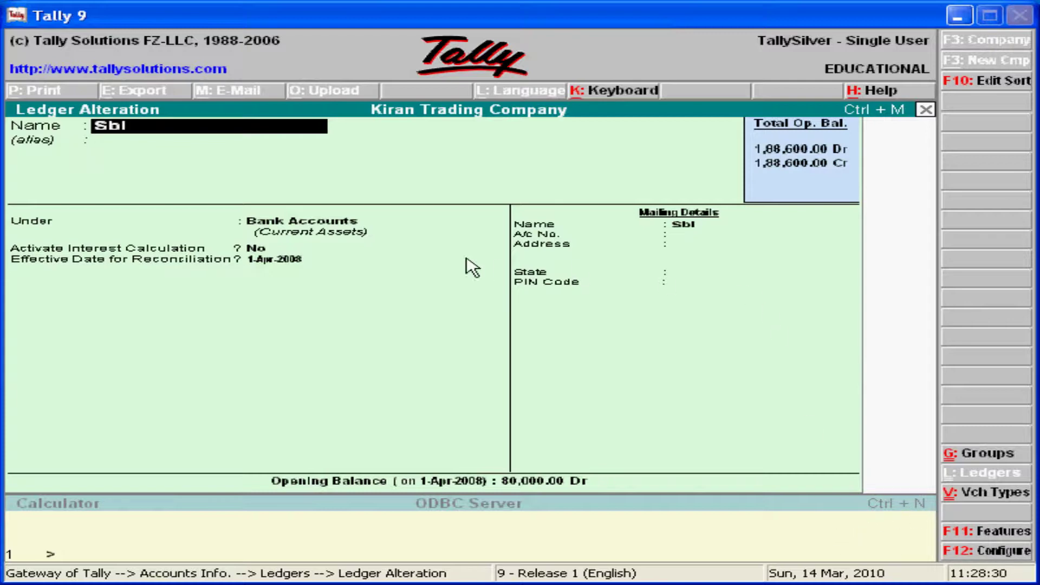
# Activate interest calculation for the Sbi ledger with a rate of 12% per 365-day Year.
pyautogui.click(250, 251)
pyautogui.write('yes')
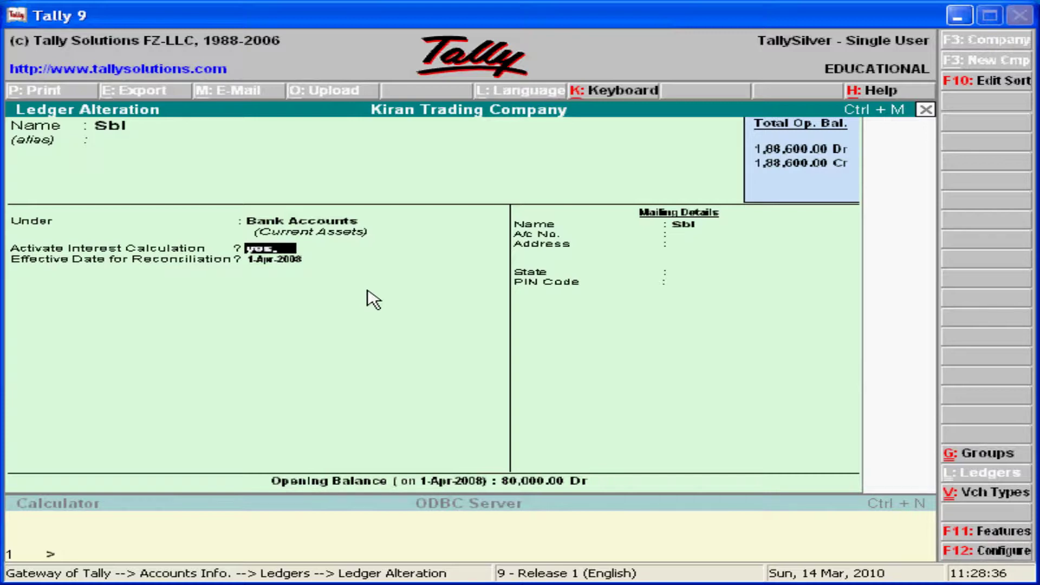
pyautogui.press('Return')
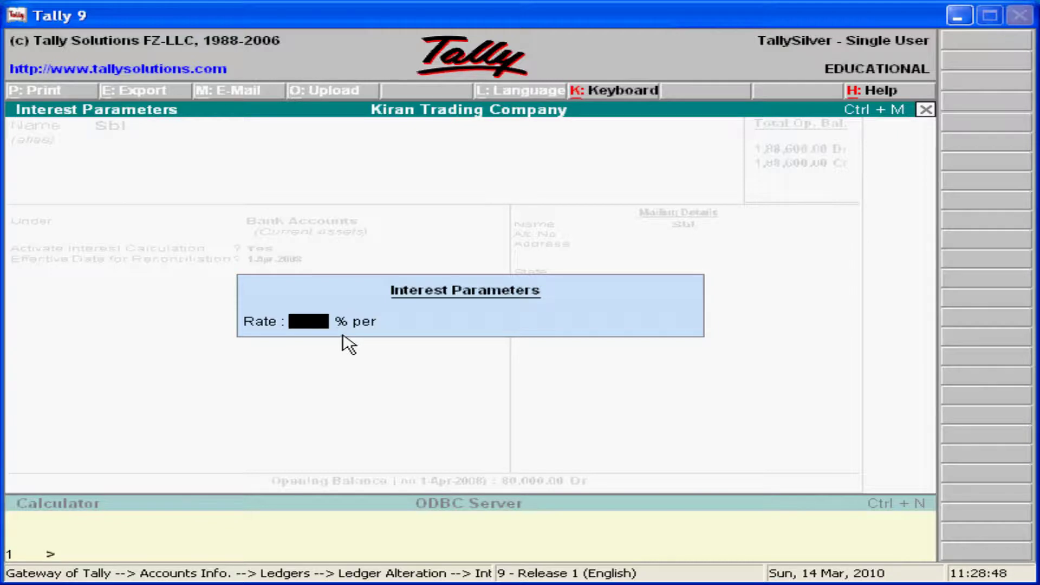
pyautogui.write('12')
pyautogui.press('Return')
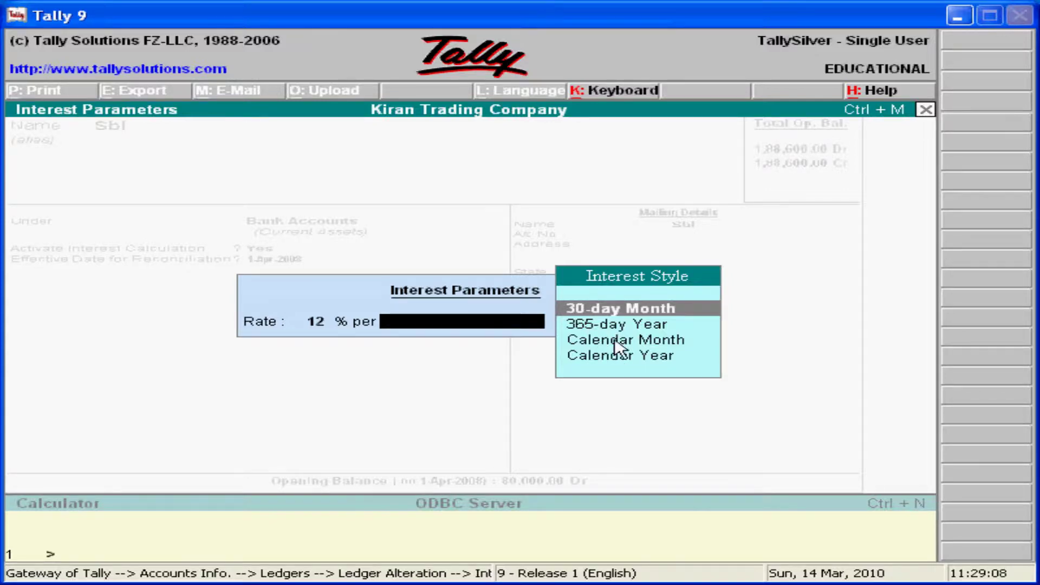
pyautogui.click(589, 325)
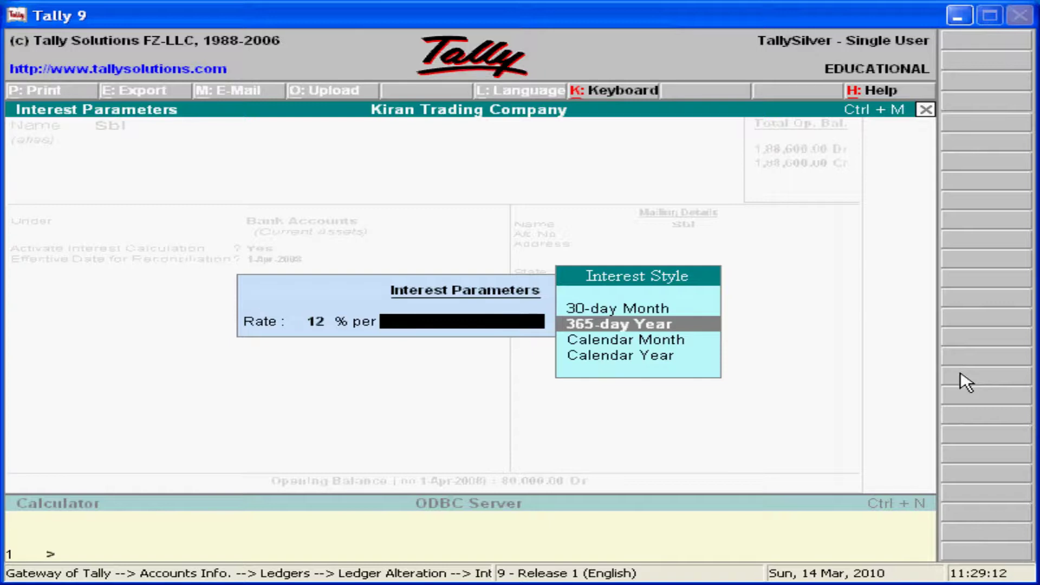
pyautogui.press('Return')
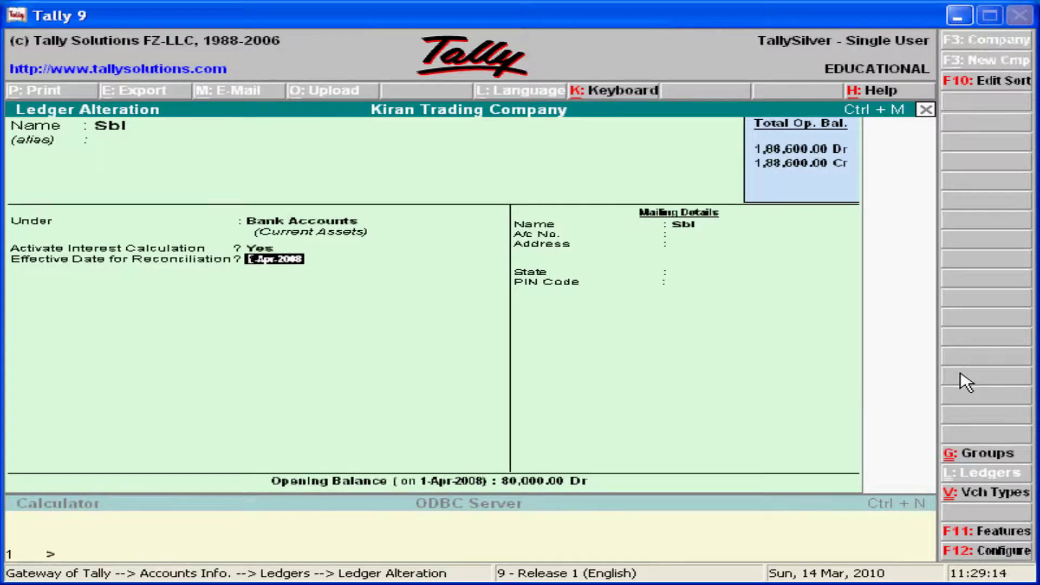
# Accept the Sbi ledger's remaining details with the state as Not Applicable, save the ledger and return to the Gateway of Tally.
pyautogui.press('Return')
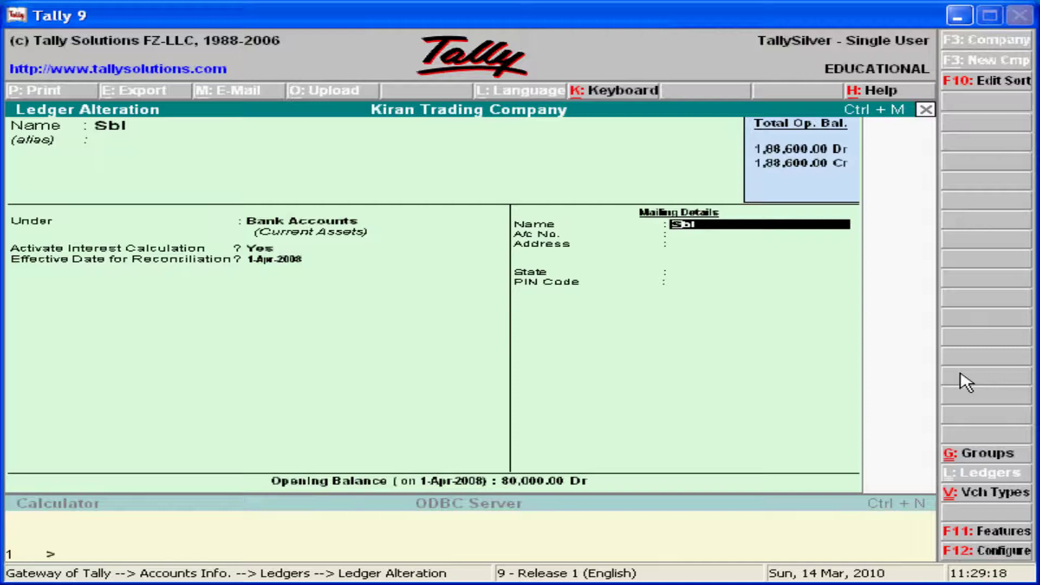
pyautogui.press('Return')
pyautogui.press('Return')
pyautogui.press('Return')
pyautogui.press('Return')
pyautogui.press('Return')
pyautogui.press('Return')
pyautogui.press('Return')
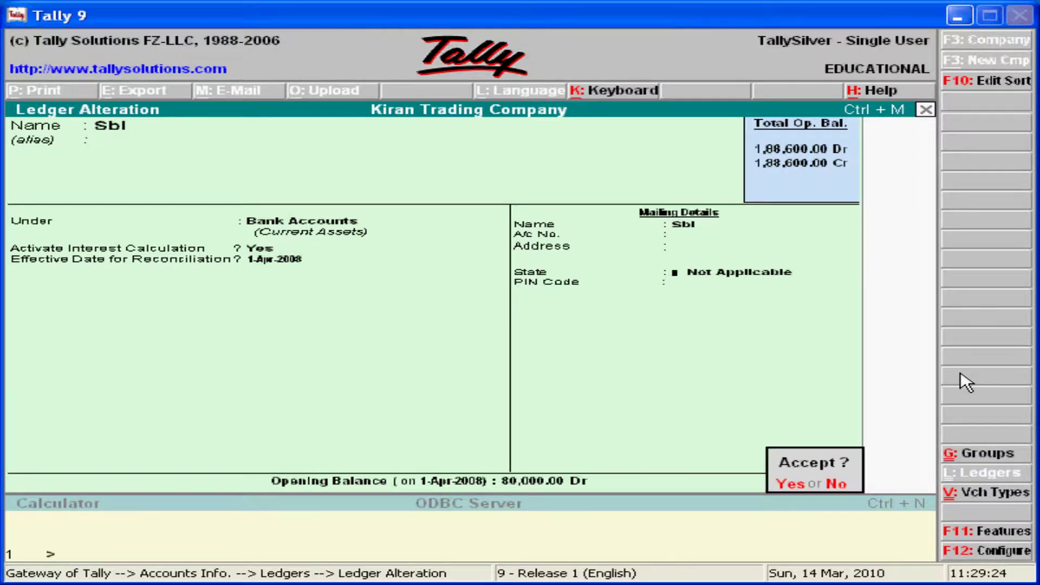
pyautogui.press('Return')
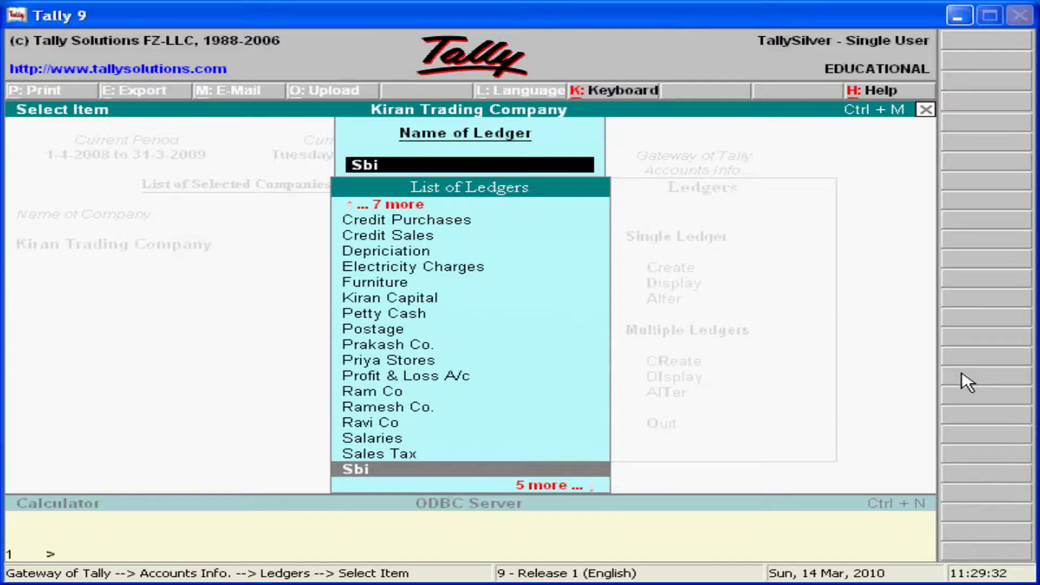
pyautogui.press('Escape')
pyautogui.press('Escape')
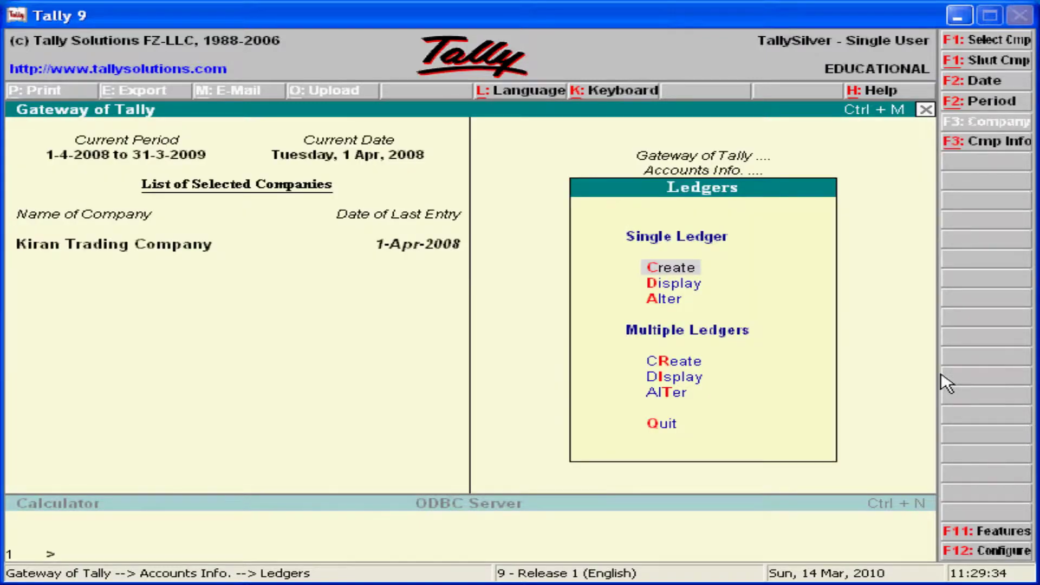
pyautogui.press('Escape')
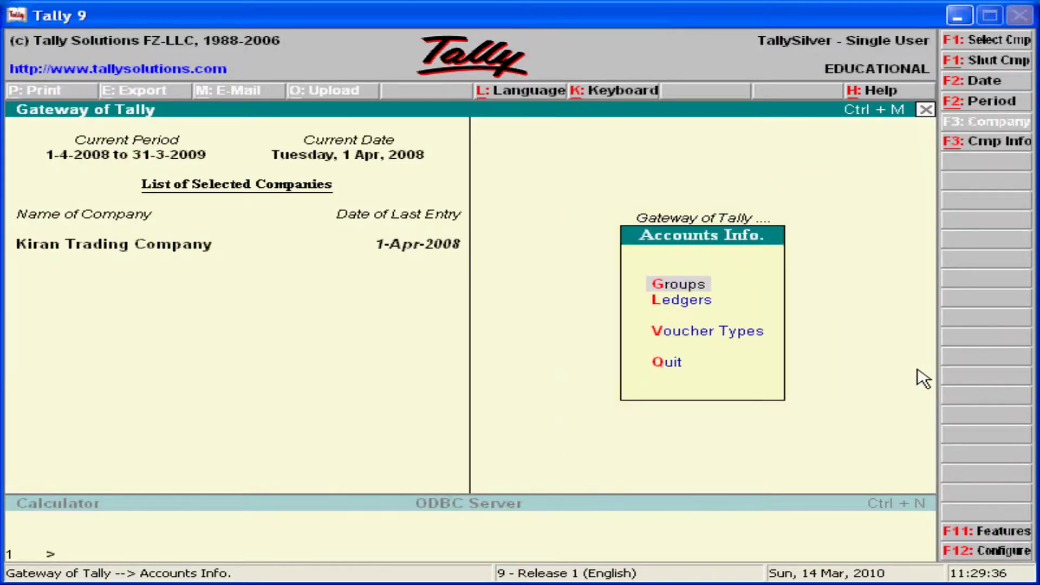
pyautogui.press('Escape')
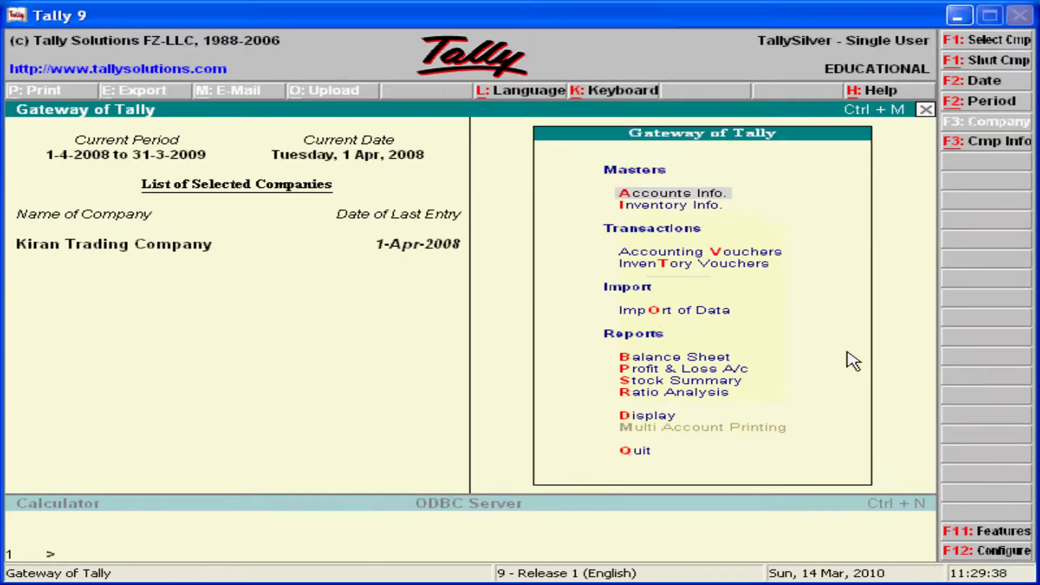
# Display the ledger-wise interest calculation statement for Sbi, review the interest, and return to the Gateway of Tally.
pyautogui.click(658, 422)
pyautogui.press('Return')
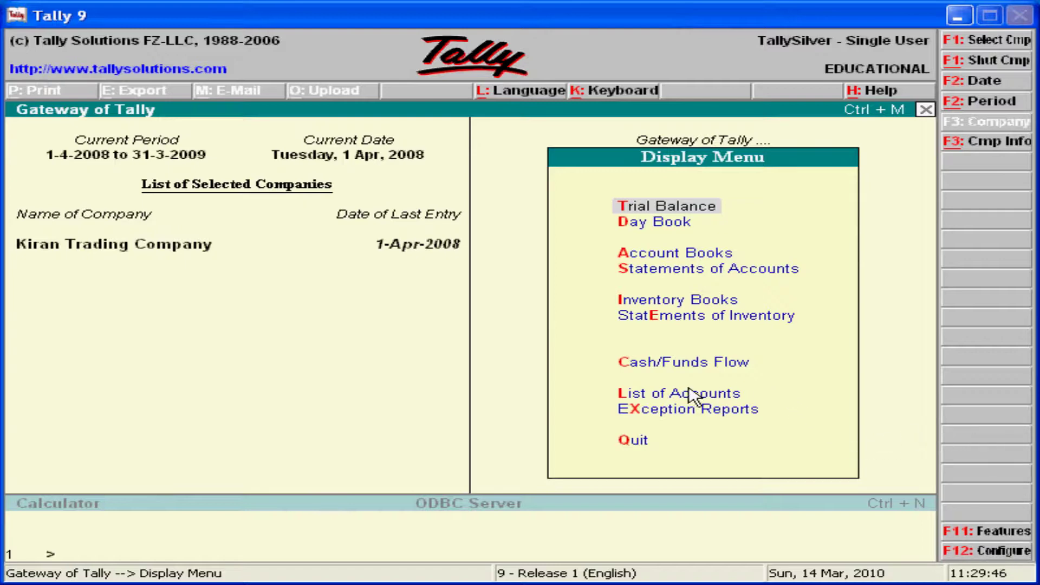
pyautogui.click(720, 279)
pyautogui.press('Return')
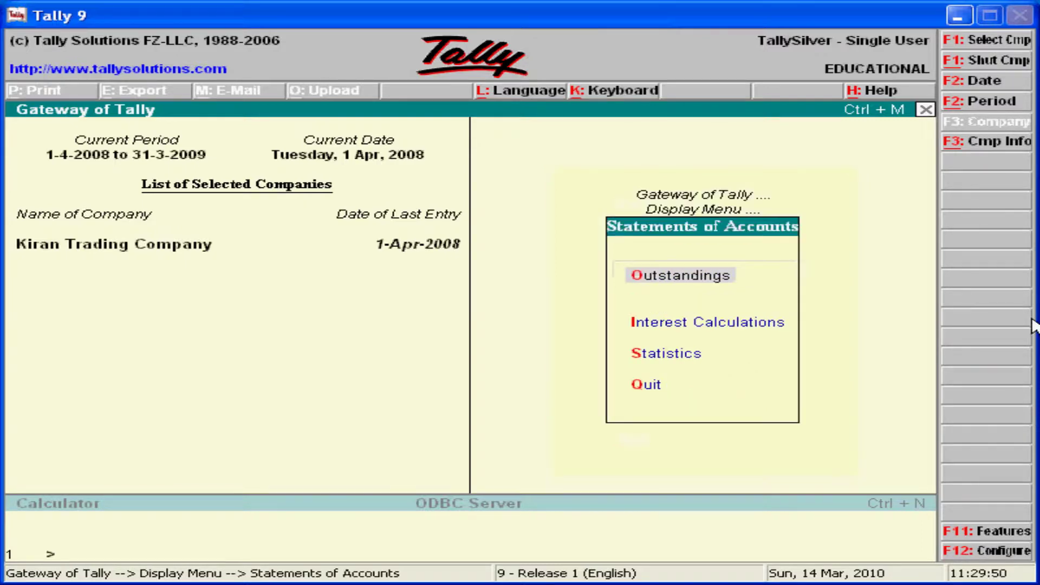
pyautogui.press('Down')
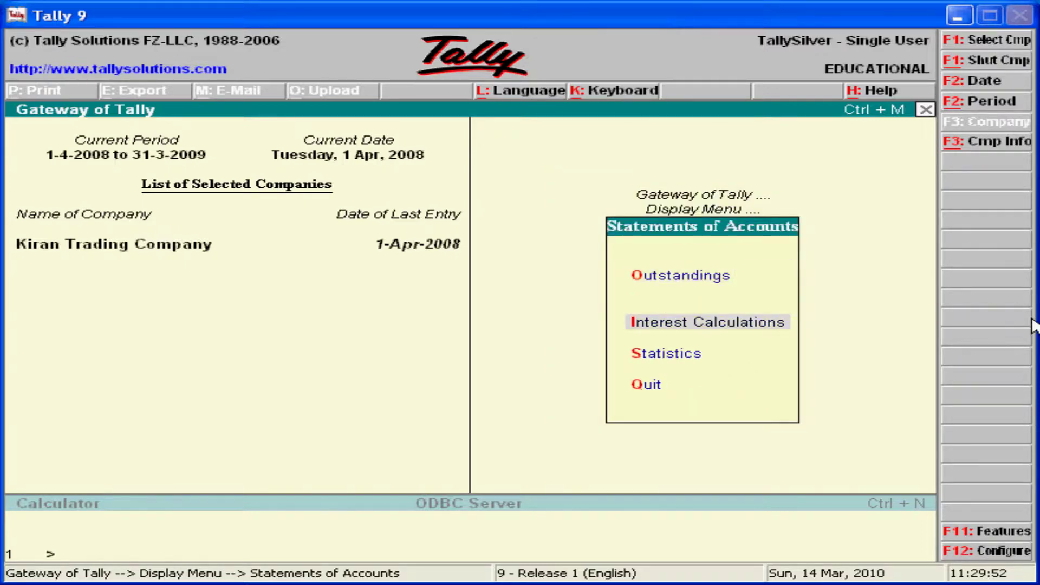
pyautogui.press('Return')
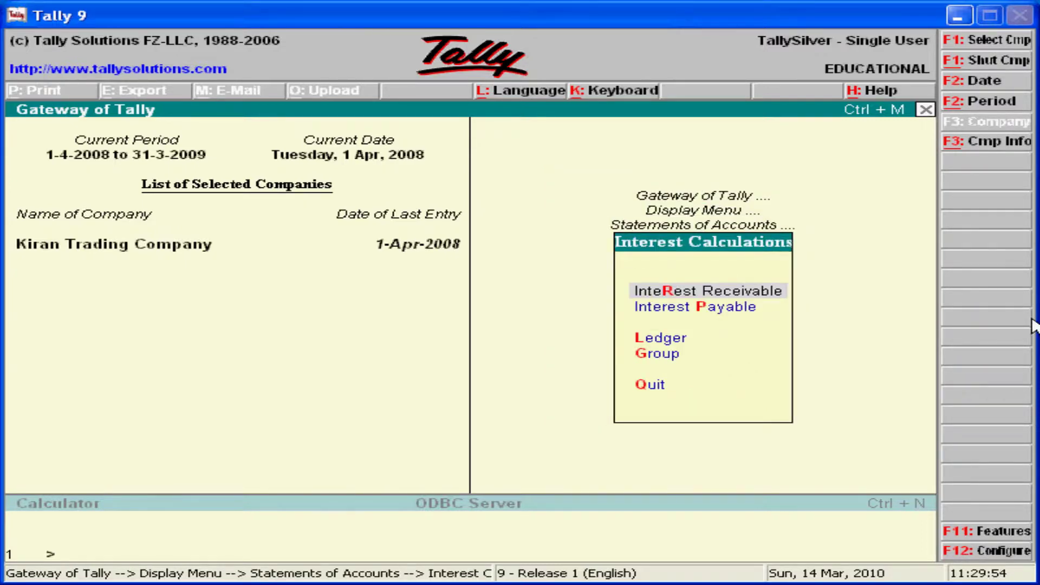
pyautogui.press('Down')
pyautogui.press('Down')
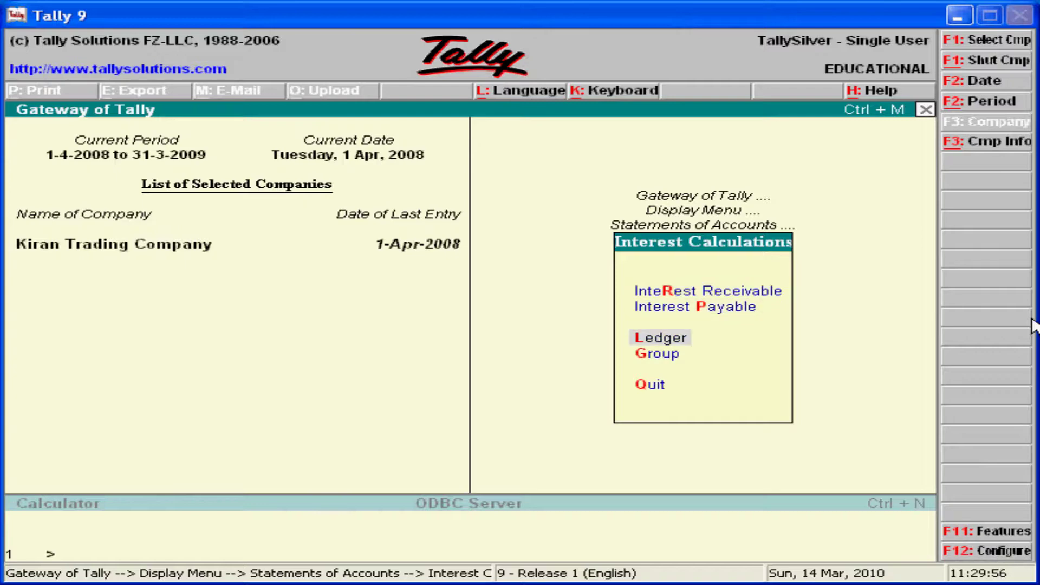
pyautogui.press('Return')
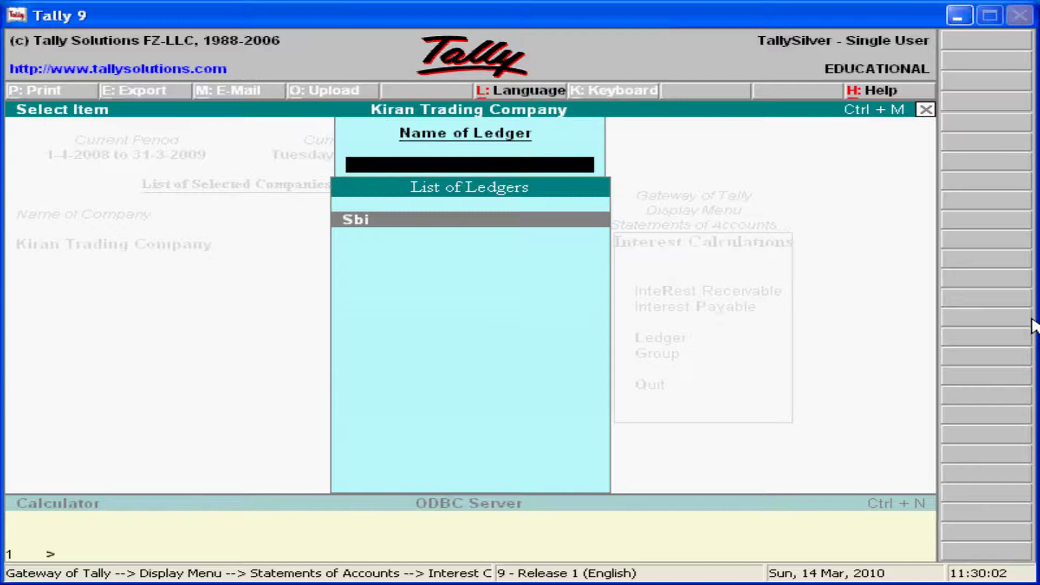
pyautogui.press('Return')
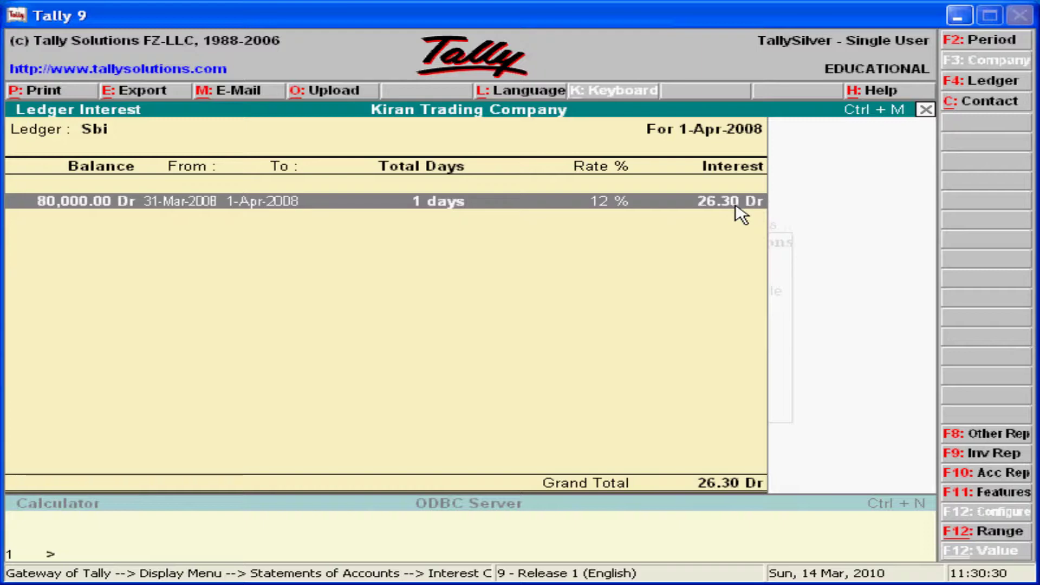
pyautogui.press('Escape')
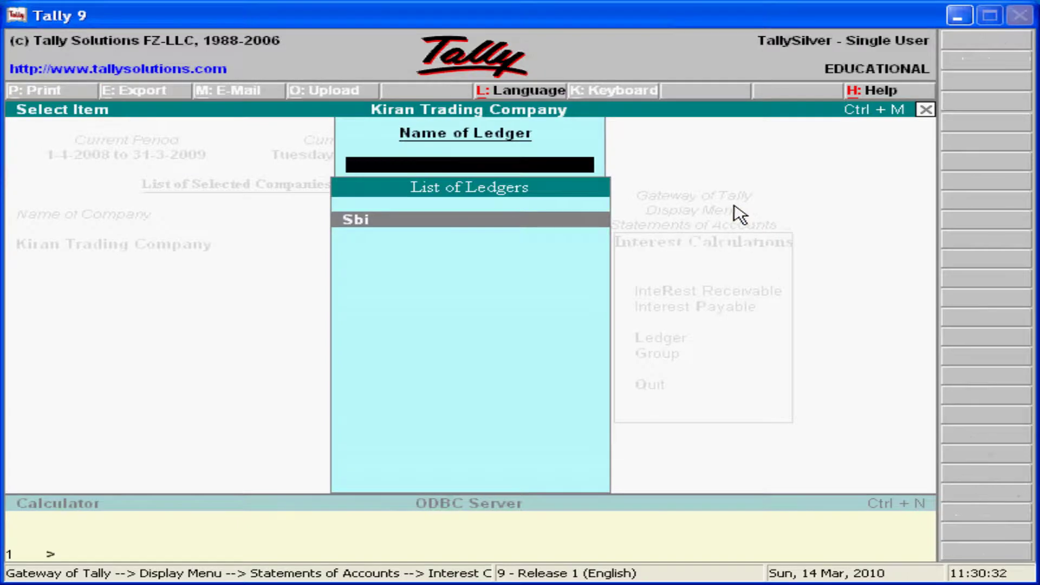
pyautogui.press('Escape')
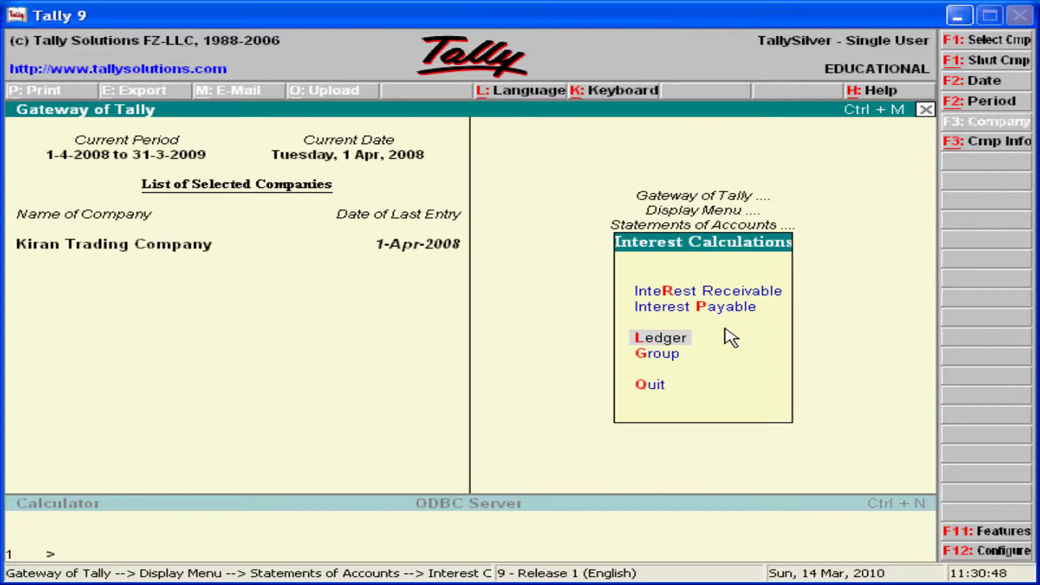
pyautogui.press('Escape')
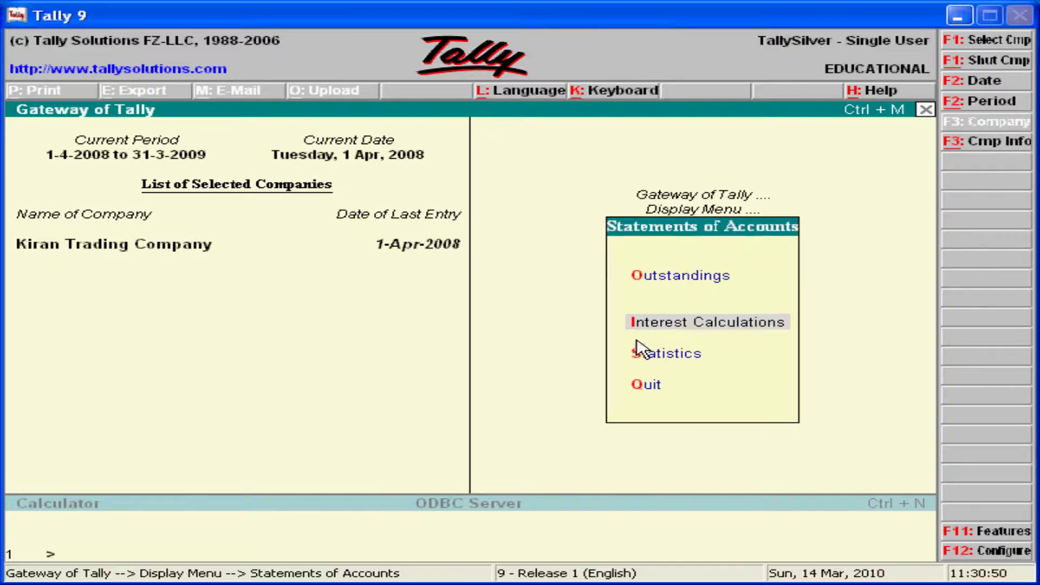
pyautogui.press('Escape')
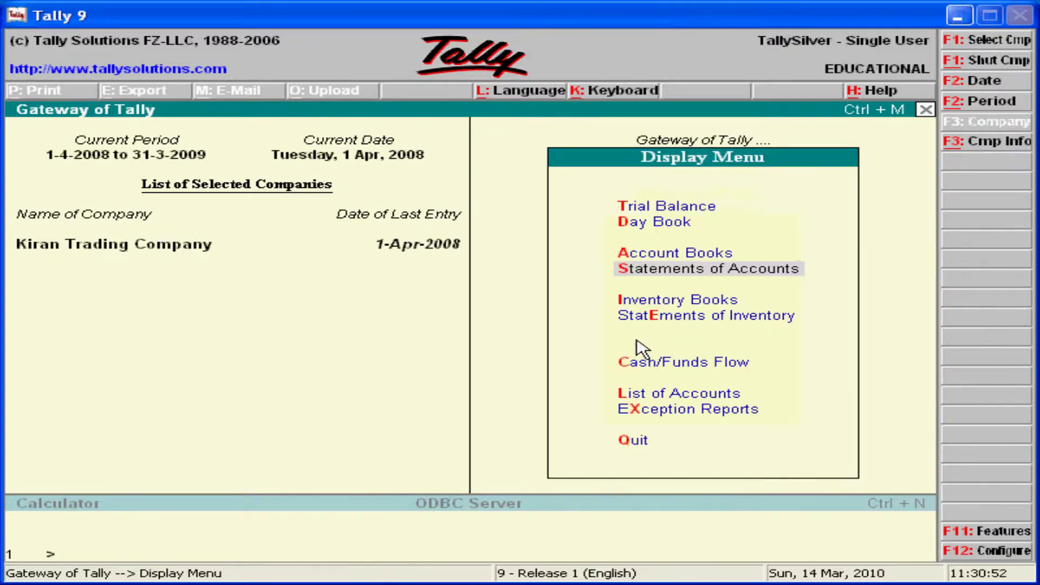
pyautogui.press('Escape')
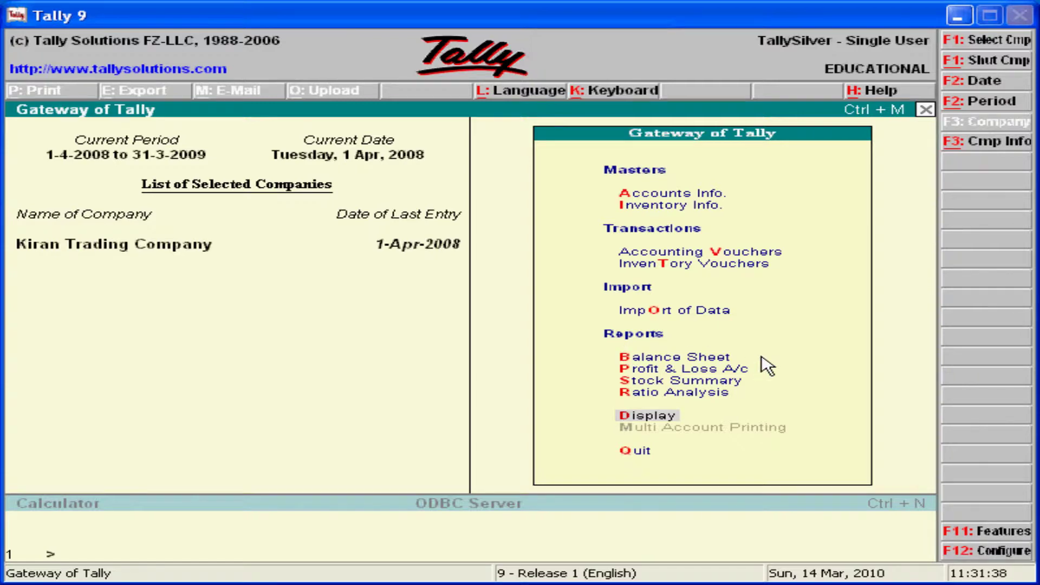
# Open the existing Debit Note voucher type for alteration from the accounts information.
pyautogui.click(684, 195)
pyautogui.press('Return')
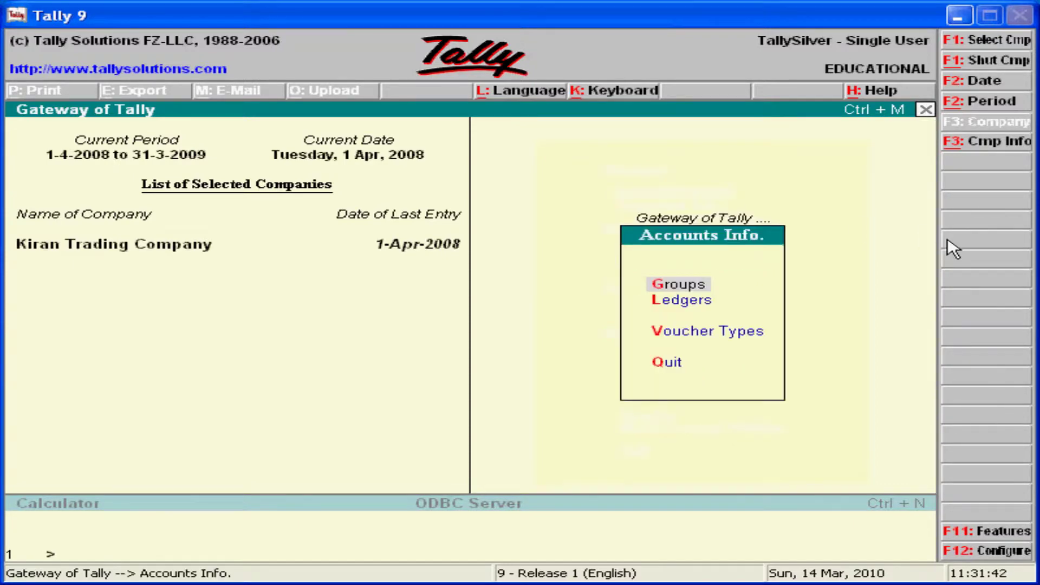
pyautogui.press('Down')
pyautogui.press('Down')
pyautogui.press('Return')
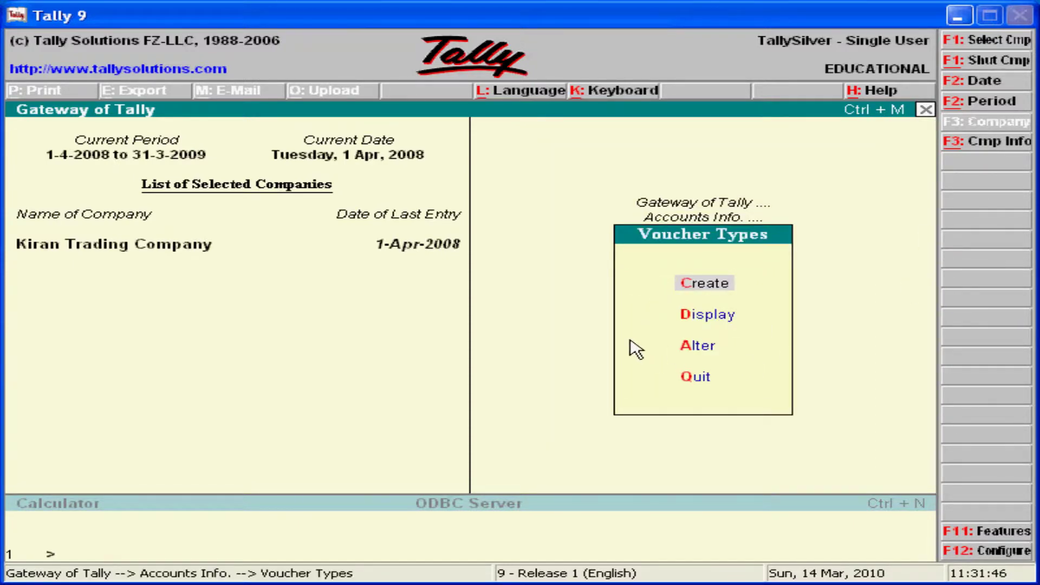
pyautogui.click(706, 349)
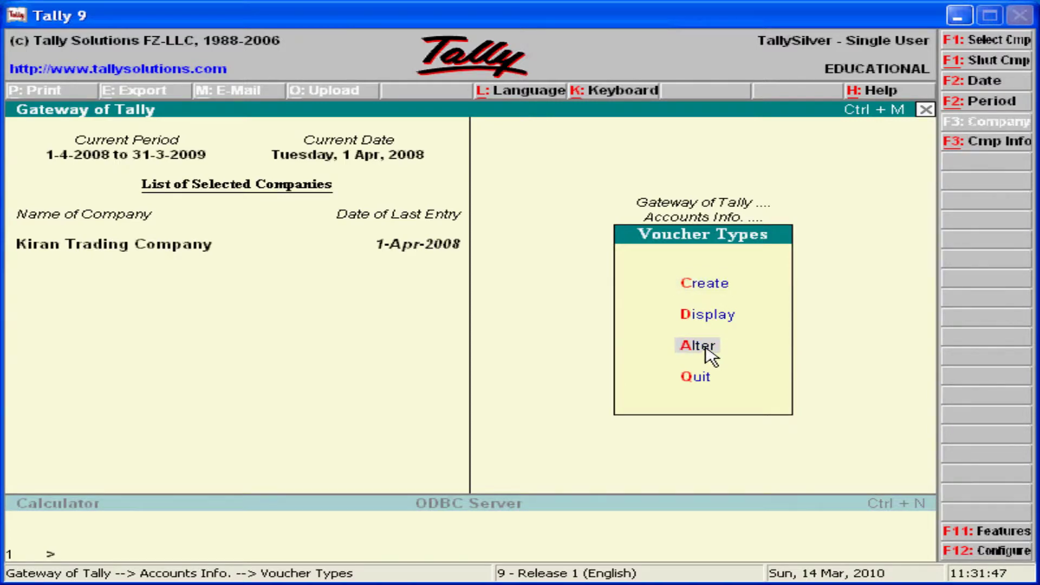
pyautogui.click(709, 355)
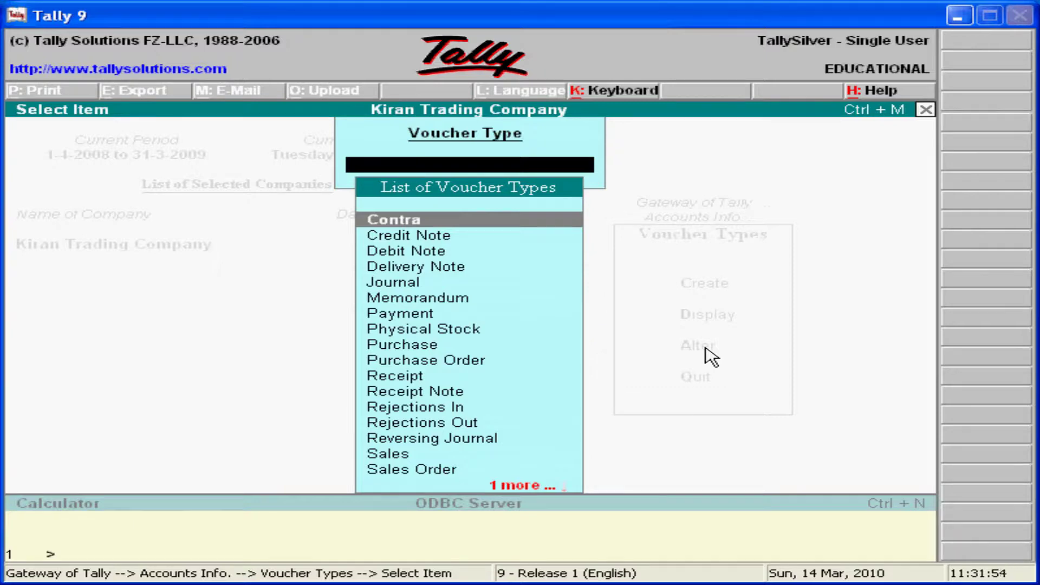
pyautogui.press('Down')
pyautogui.press('Down')
pyautogui.press('Up')
pyautogui.press('Down')
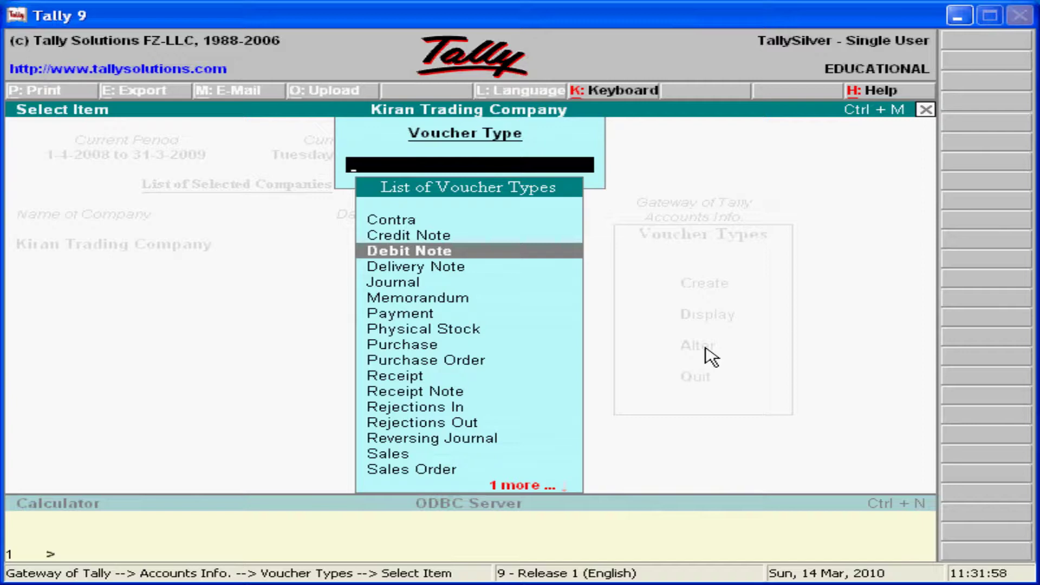
pyautogui.press('Return')
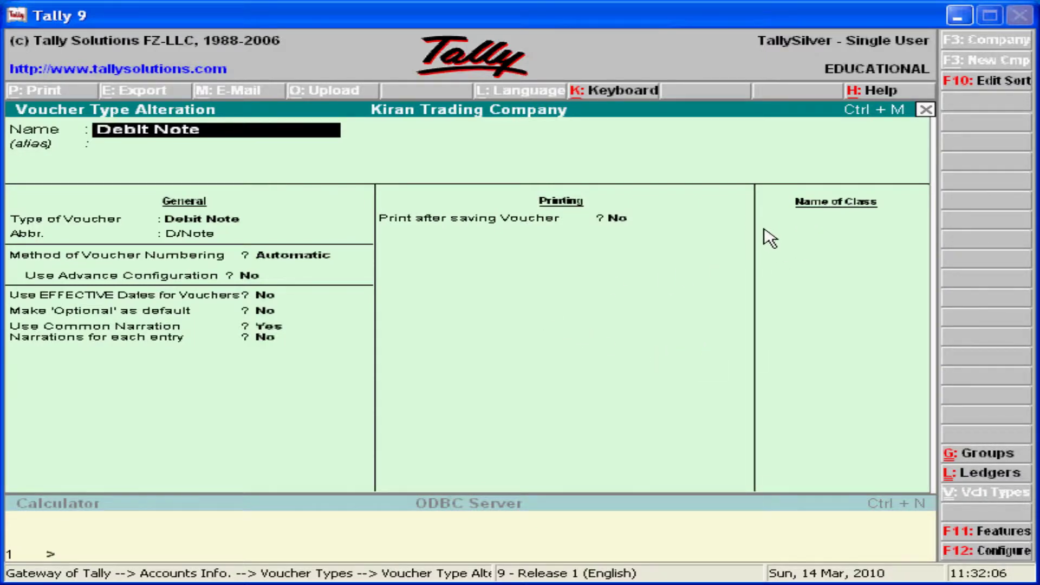
# Add a Simple Interest class to the Debit Note voucher type, used for interest accounting and not treated as compound interest.
pyautogui.press('Return')
pyautogui.press('Return')
pyautogui.press('Return')
pyautogui.press('Return')
pyautogui.press('Return')
pyautogui.press('Return')
pyautogui.press('Return')
pyautogui.press('Return')
pyautogui.press('Return')
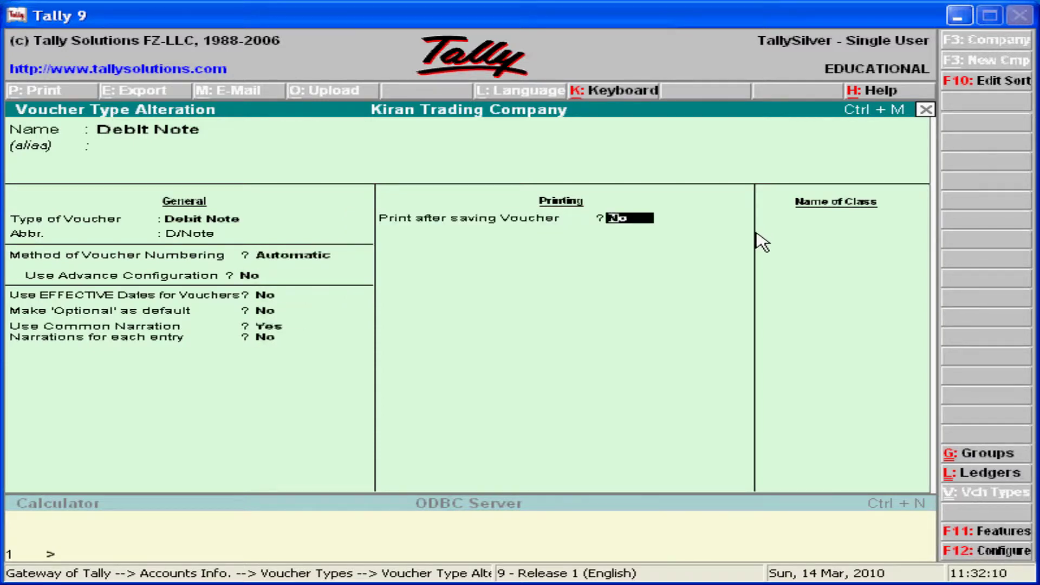
pyautogui.press('Return')
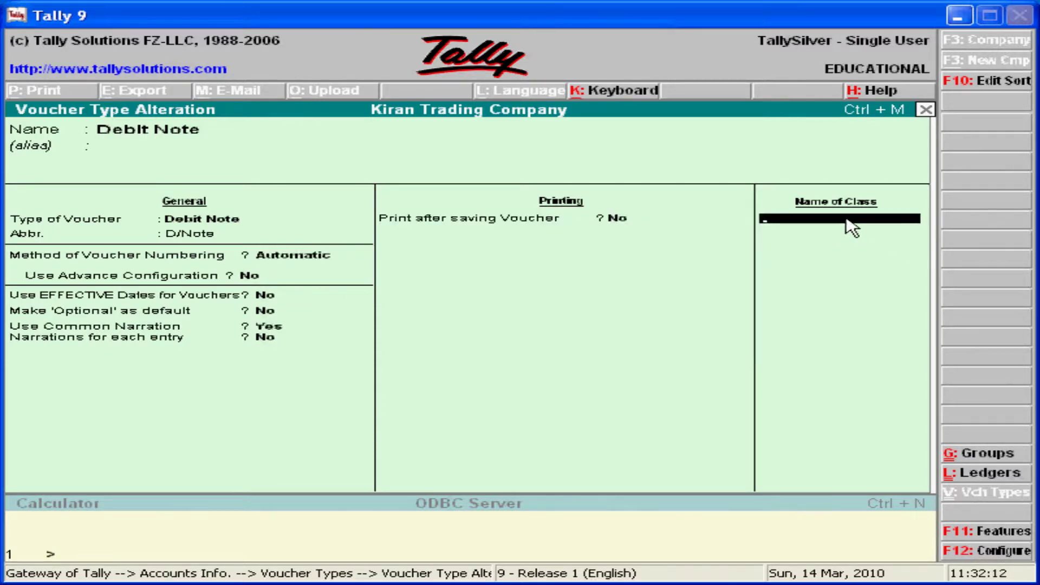
pyautogui.write('Simple interest.')
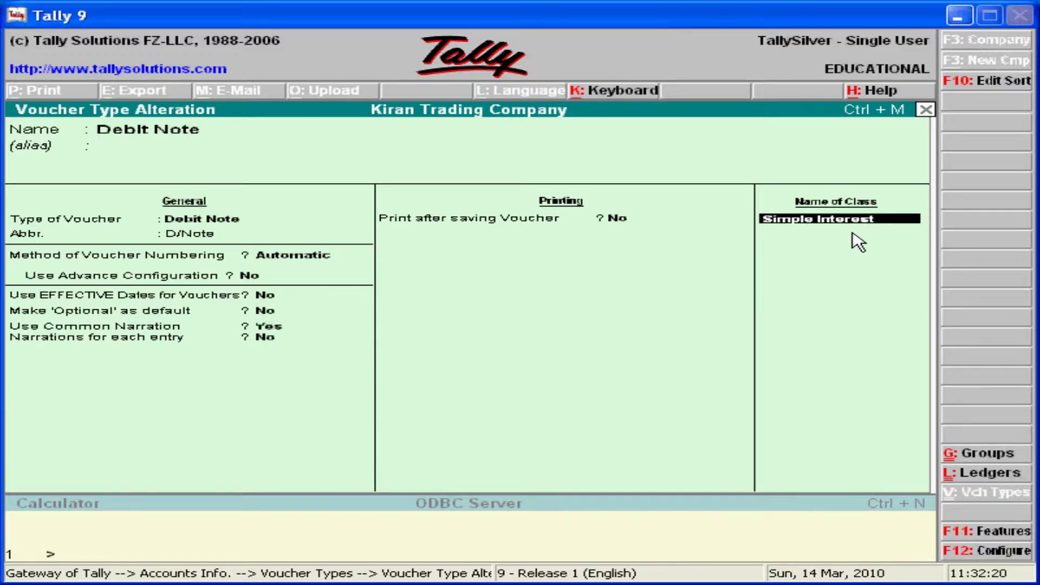
pyautogui.press('Return')
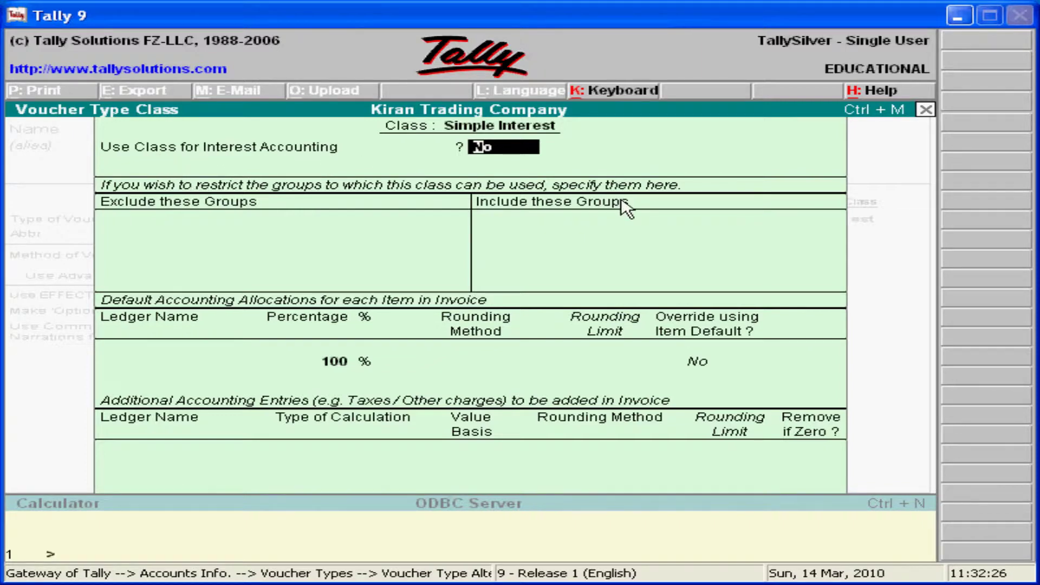
pyautogui.write('yes')
pyautogui.press('Return')
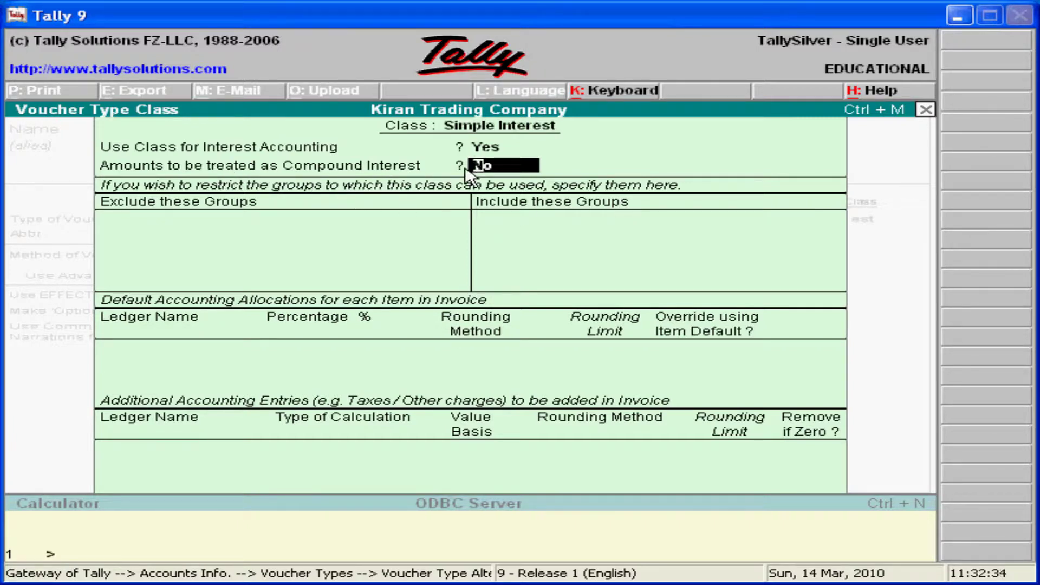
pyautogui.press('Return')
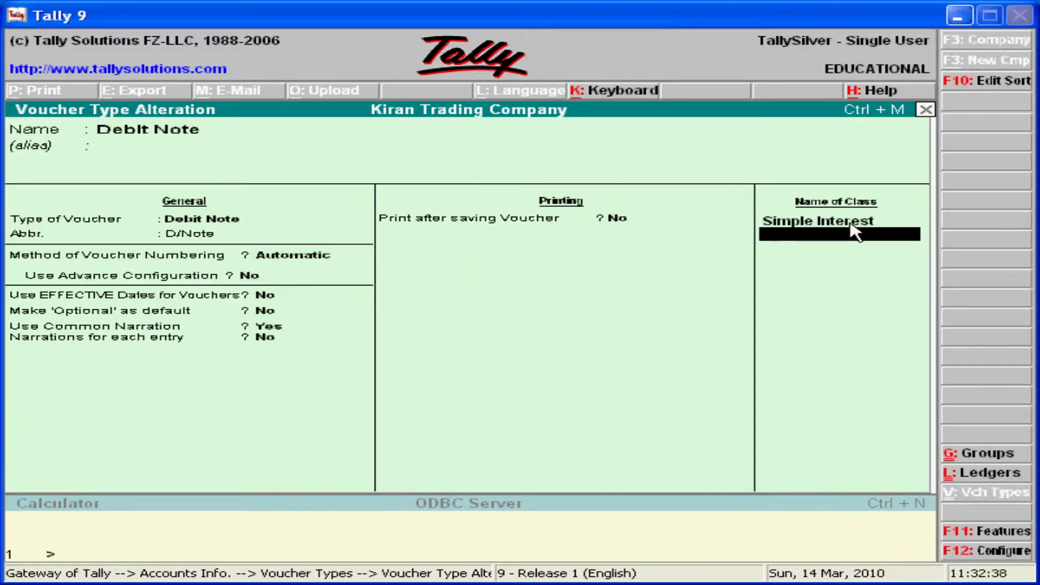
# Add a Compound Interest class to the Debit Note voucher type, used for interest accounting with amounts treated as compound interest.
pyautogui.write('Compound')
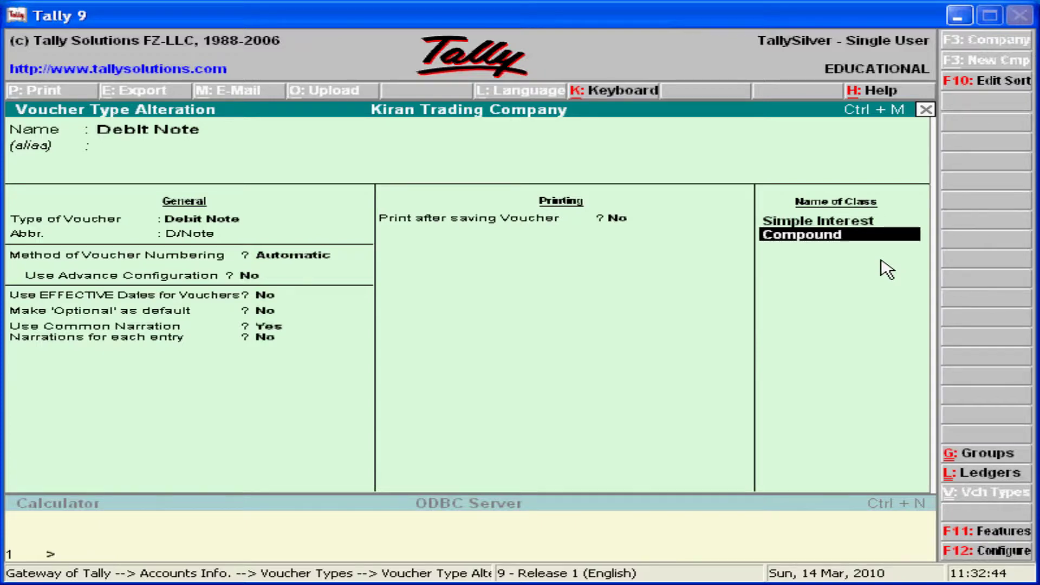
pyautogui.write(' Interest')
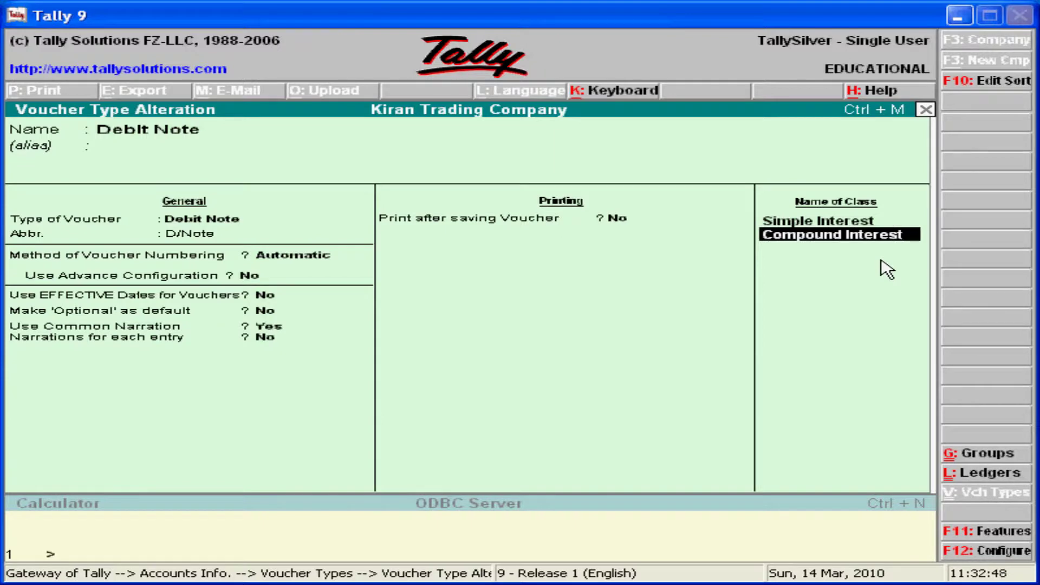
pyautogui.press('Return')
pyautogui.write('yes')
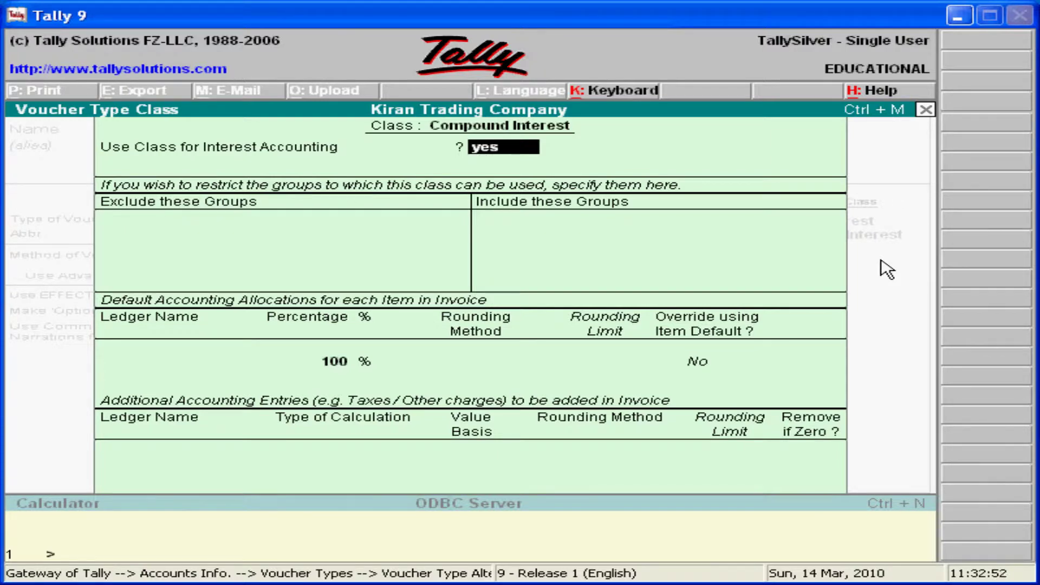
pyautogui.press('Return')
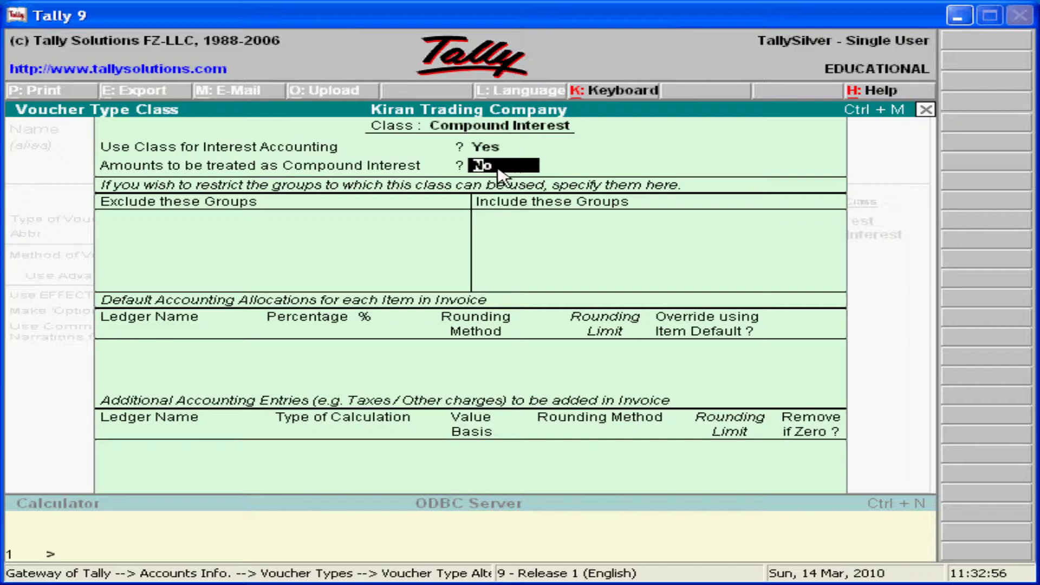
pyautogui.write('yes')
pyautogui.hotkey('ctrl', 'a')
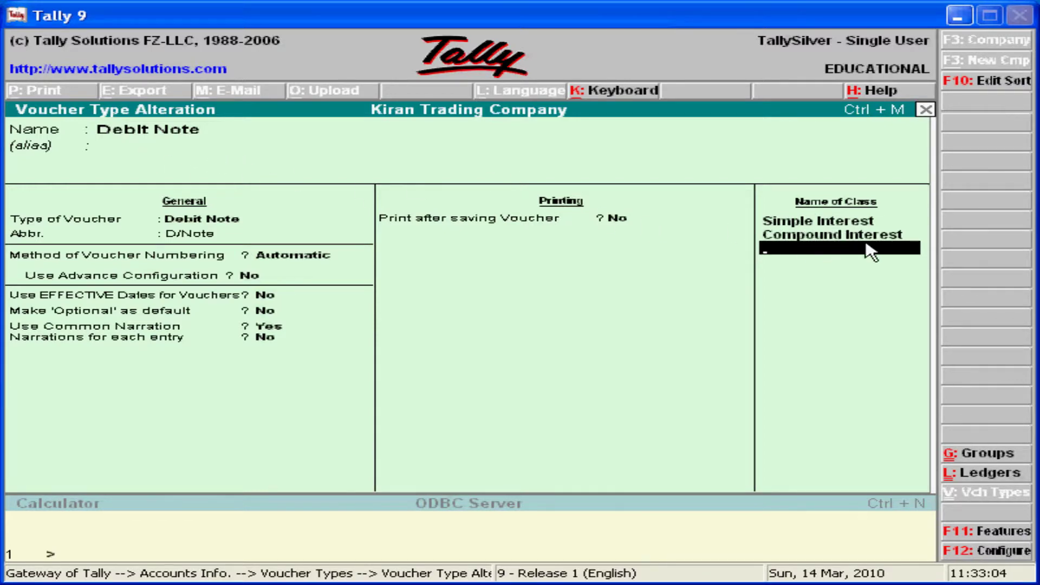
# Save the altered Debit Note voucher type and return to the Gateway of Tally.
pyautogui.press('Return')
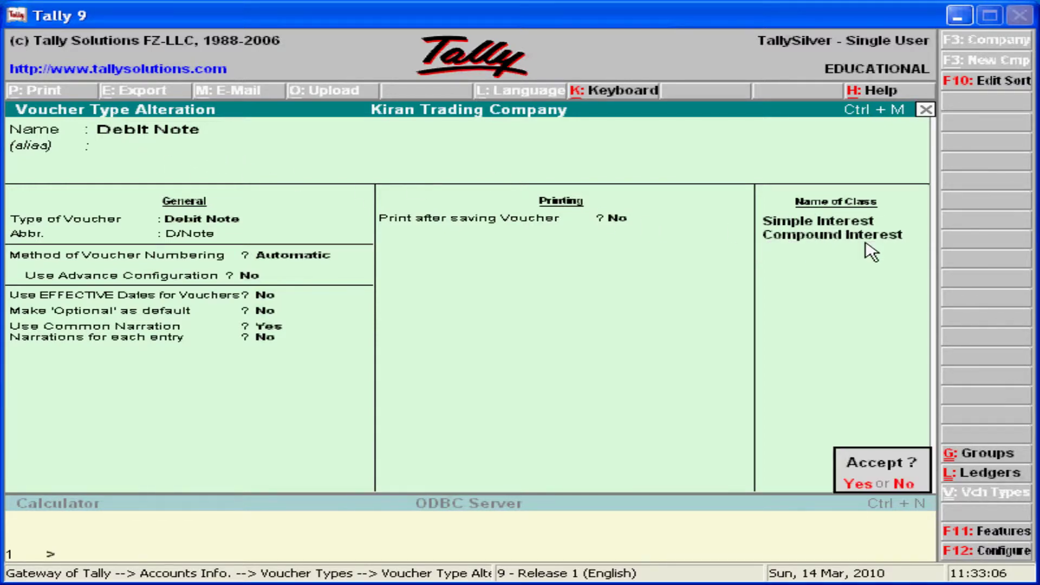
pyautogui.press('Return')
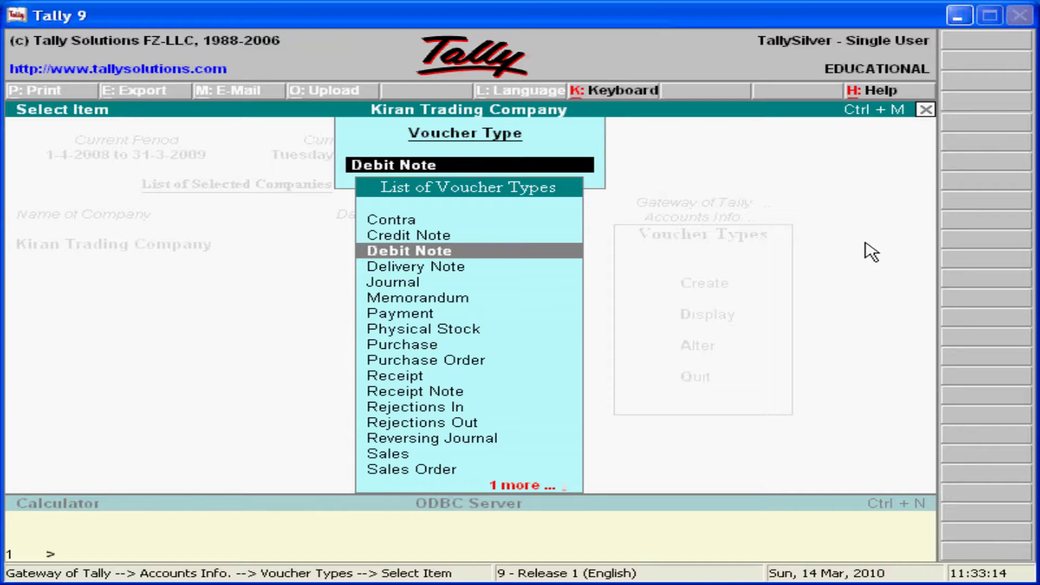
pyautogui.press('Escape')
pyautogui.press('Escape')
pyautogui.press('Escape')
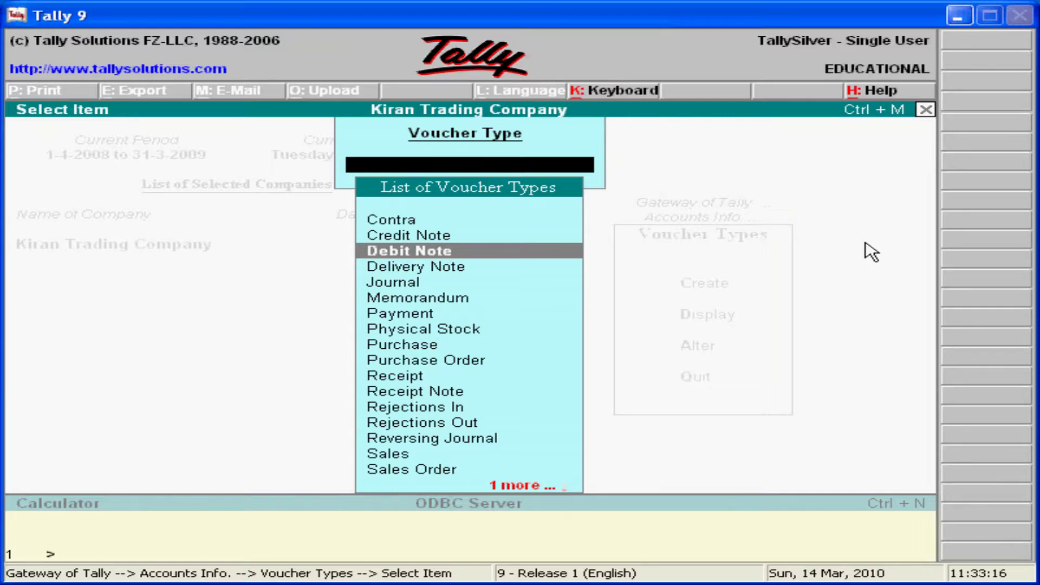
pyautogui.press('Escape')
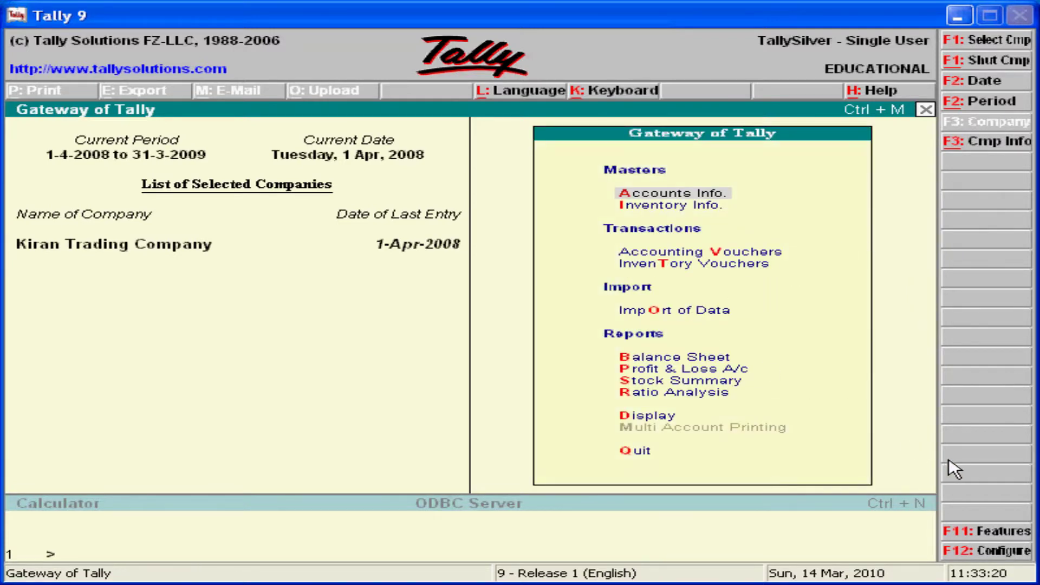
# Enable Use Debit/Credit Notes in the company's accounting features, save the settings and return to the Gateway of Tally.
pyautogui.click(994, 537)
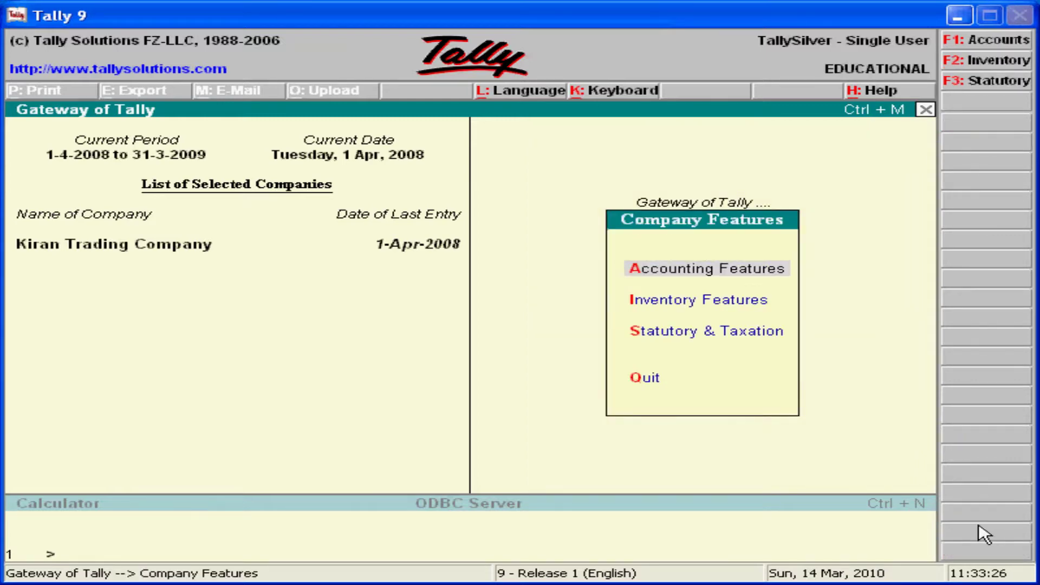
pyautogui.press('Return')
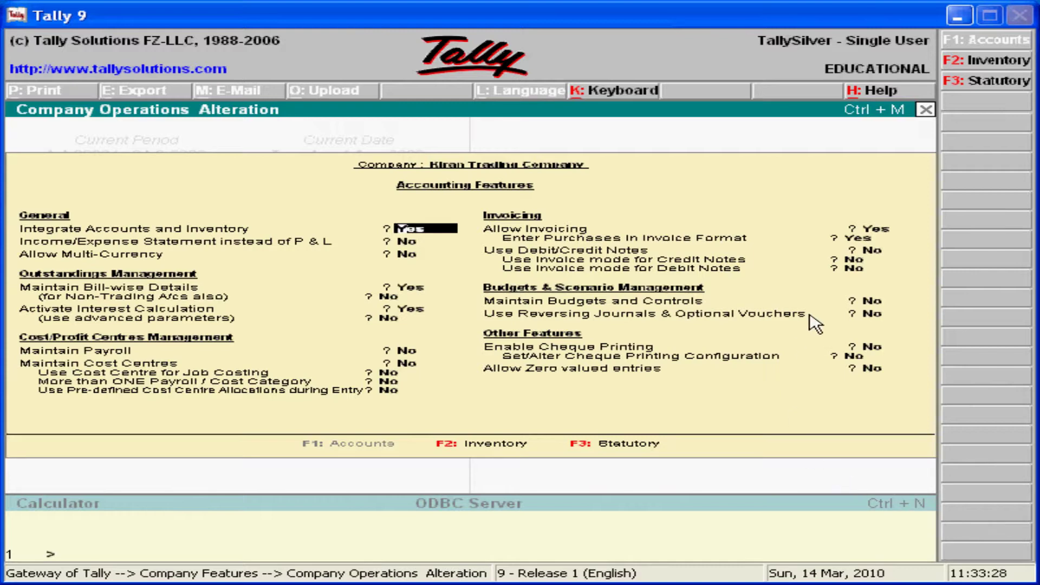
pyautogui.click(870, 250)
pyautogui.write('ye')
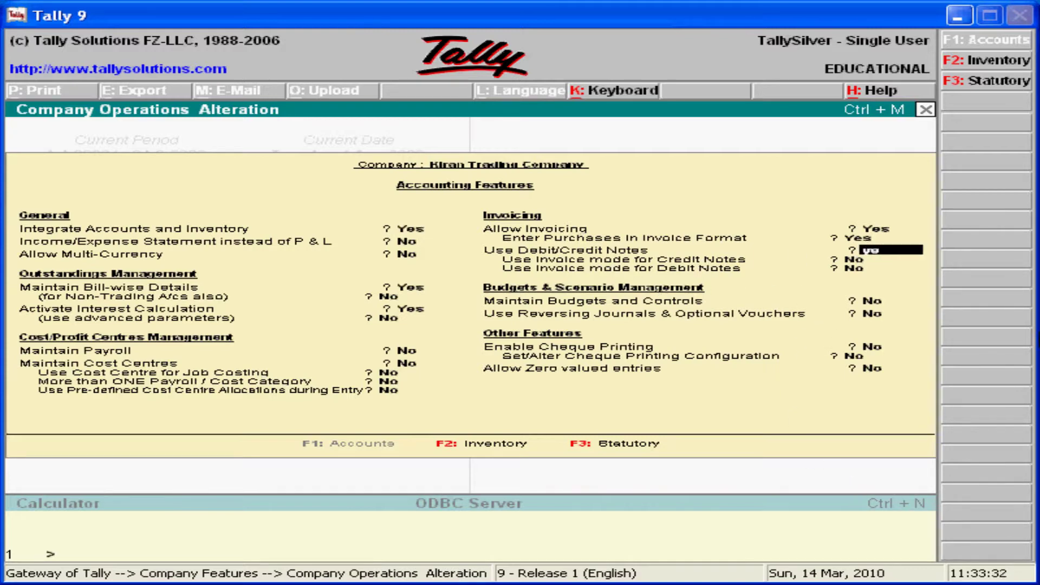
pyautogui.press('Return')
pyautogui.press('Return')
pyautogui.press('Return')
pyautogui.press('Return')
pyautogui.press('Return')
pyautogui.press('Return')
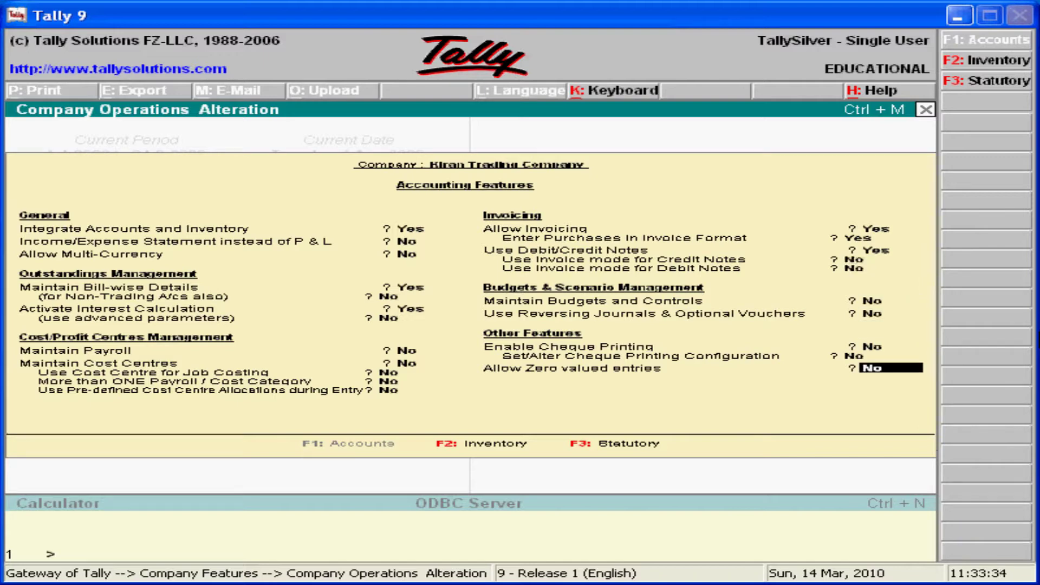
pyautogui.press('Return')
pyautogui.press('y')
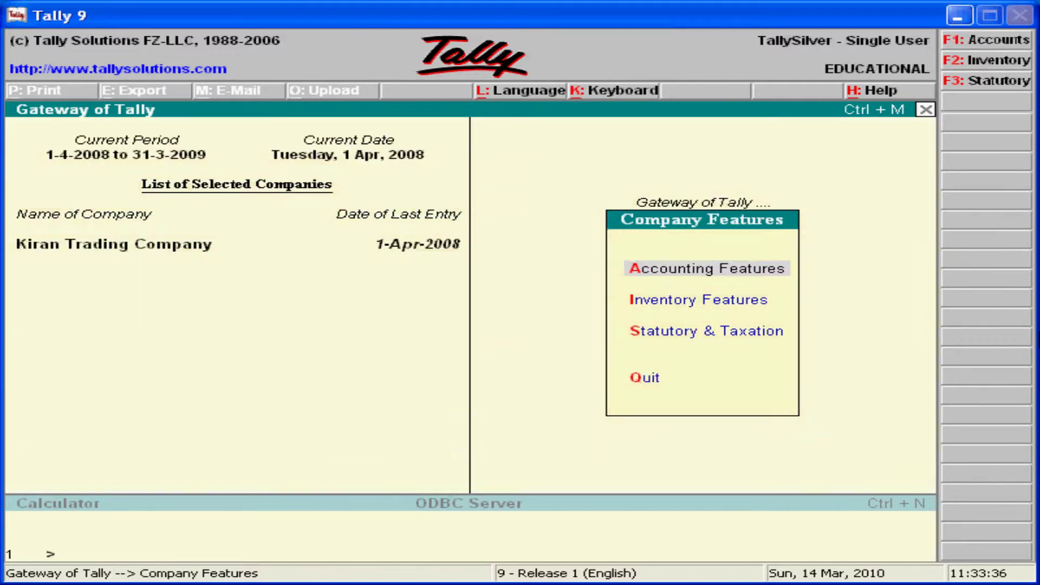
pyautogui.press('Escape')
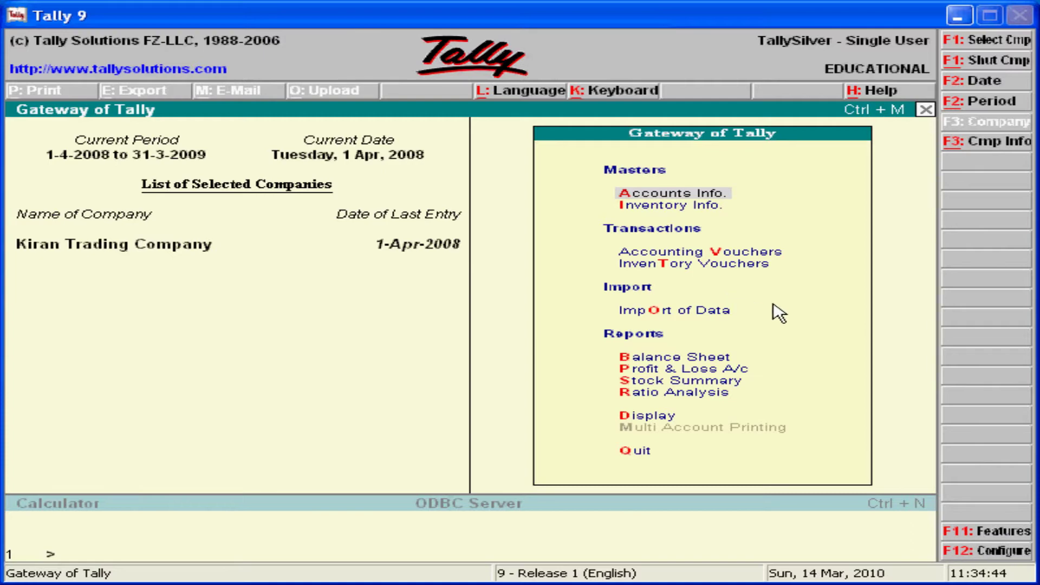
# Start creating a new single ledger from the accounts information.
pyautogui.press('Down')
pyautogui.press('Up')
pyautogui.press('Return')
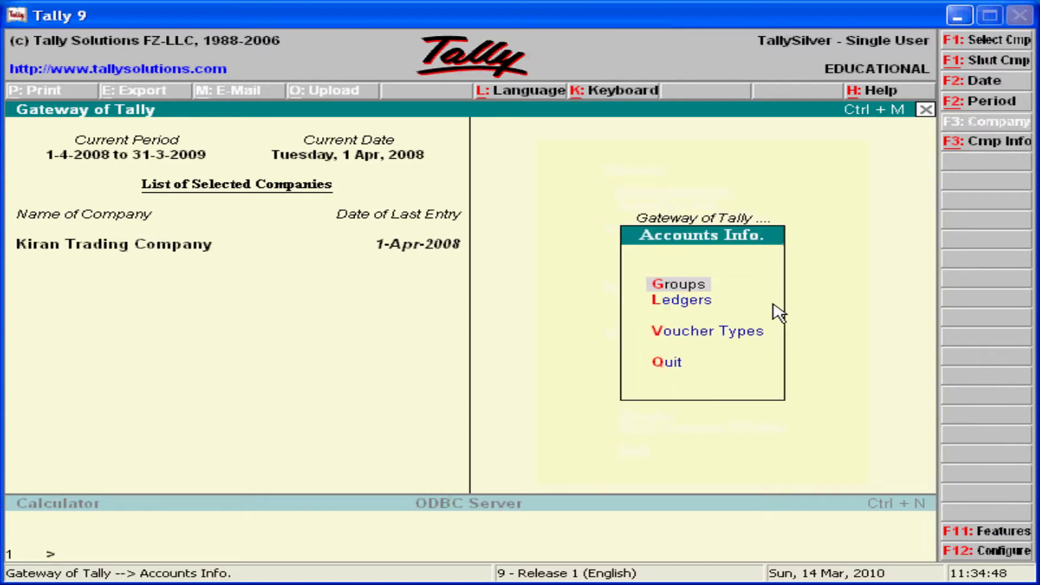
pyautogui.press('Down')
pyautogui.press('Return')
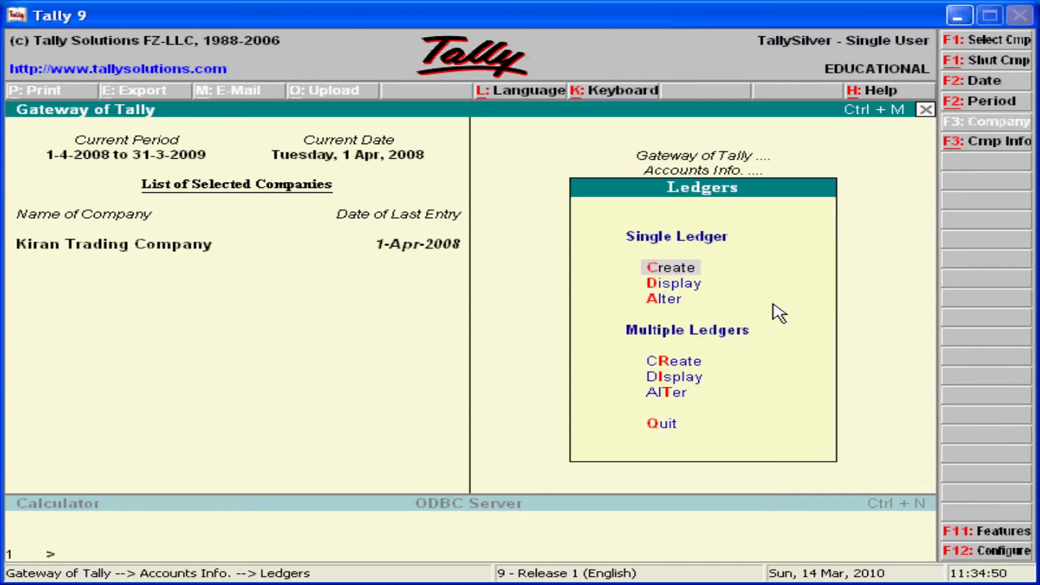
pyautogui.press('Return')
# Name the new ledger Interest Accrued and place it under the Indirect Incomes group.
pyautogui.write('Interest')
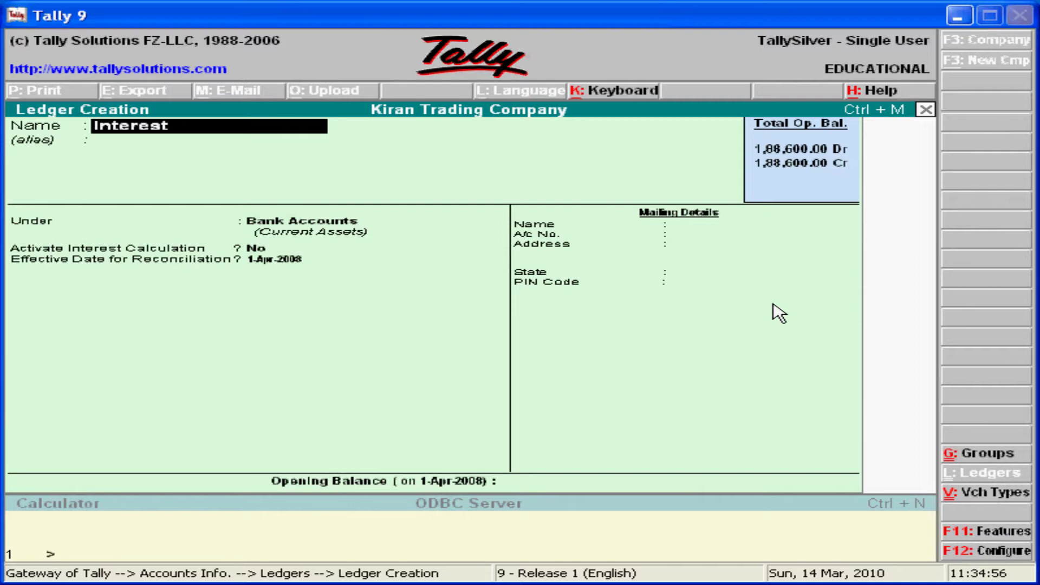
pyautogui.write(' Accrued')
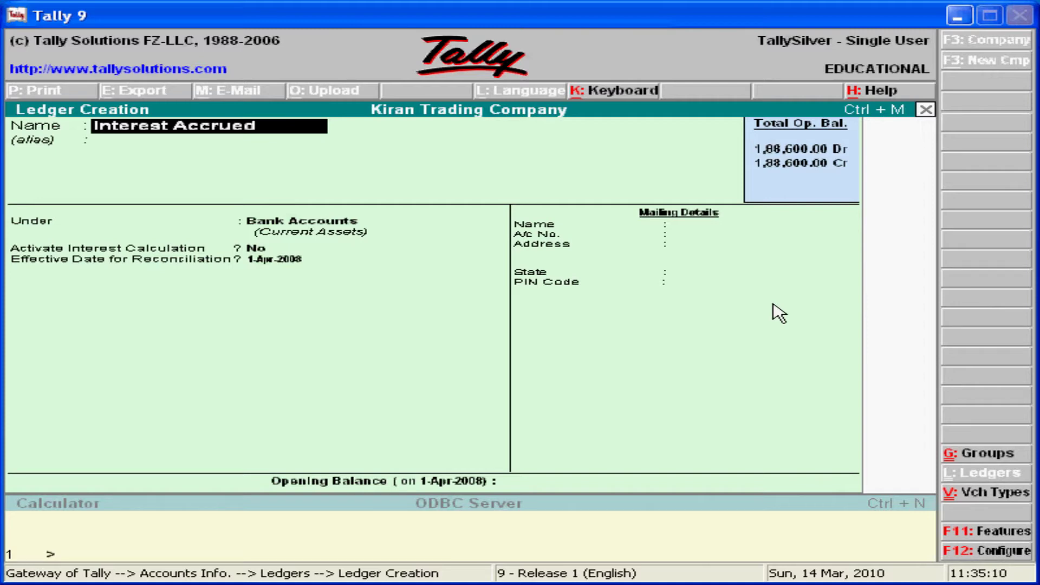
pyautogui.press('Return')
pyautogui.press('Return')
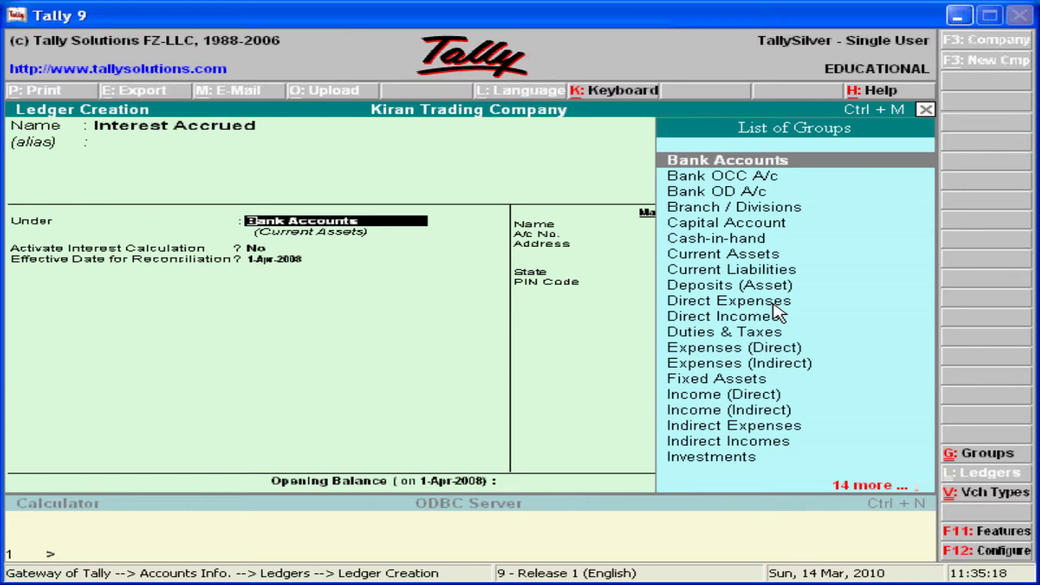
pyautogui.write('i')
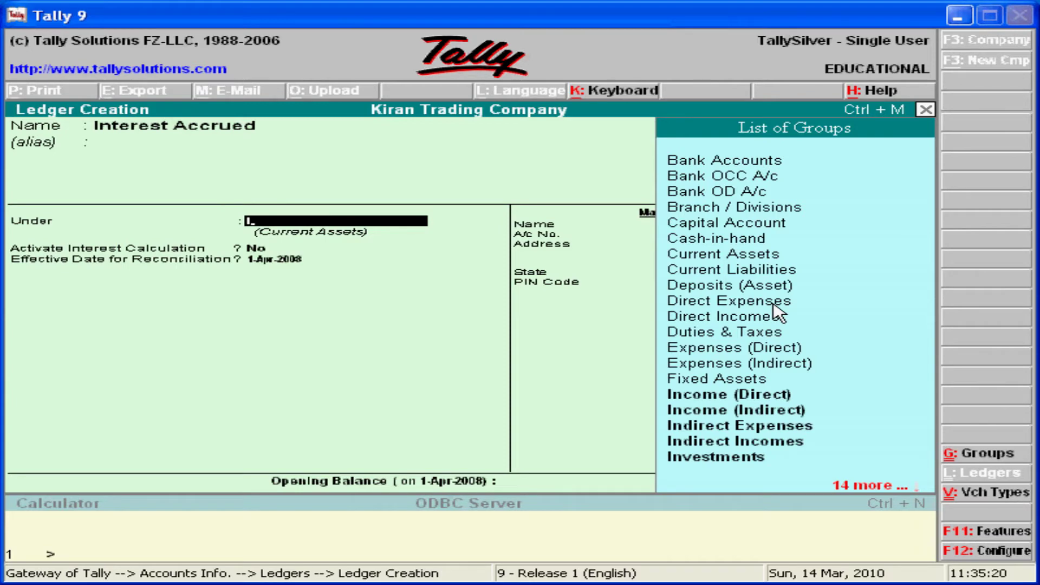
pyautogui.write('ndirect i')
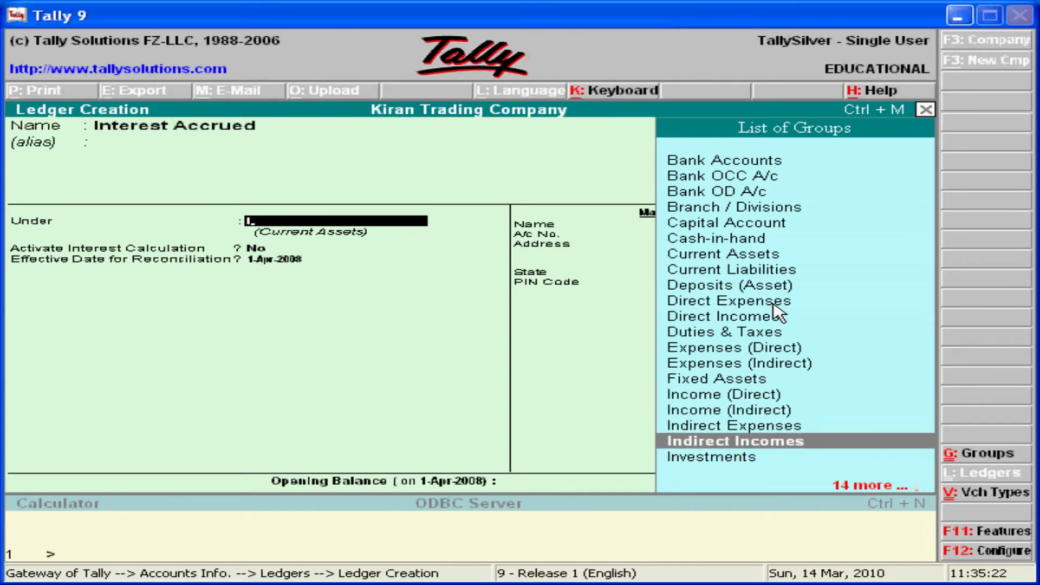
pyautogui.press('Return')
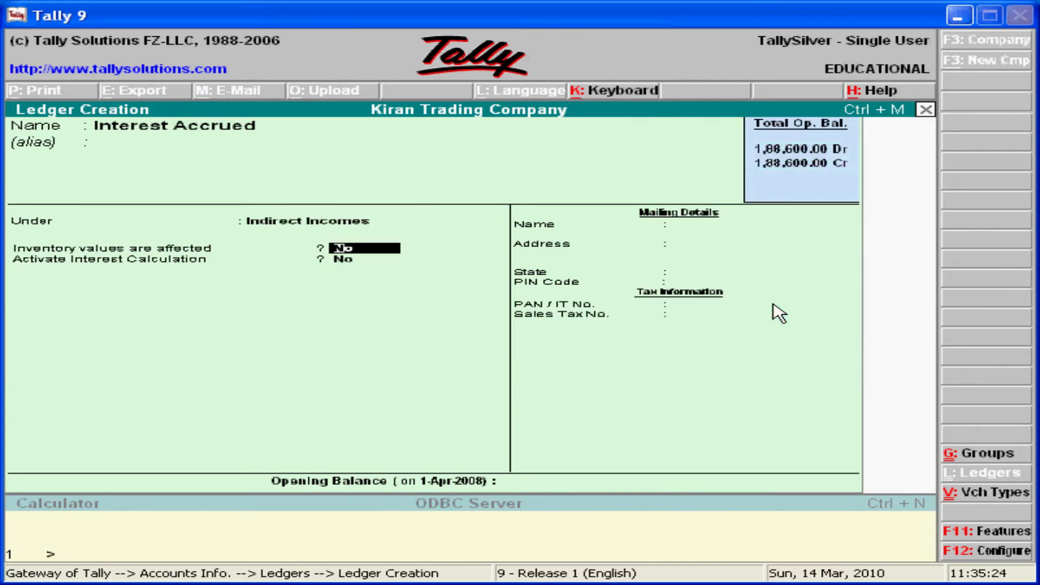
# Save the Interest Accrued ledger with inventory values and interest calculation set to No and no opening balance, and return to the Gateway of Tally.
pyautogui.press('Return')
pyautogui.press('Return')
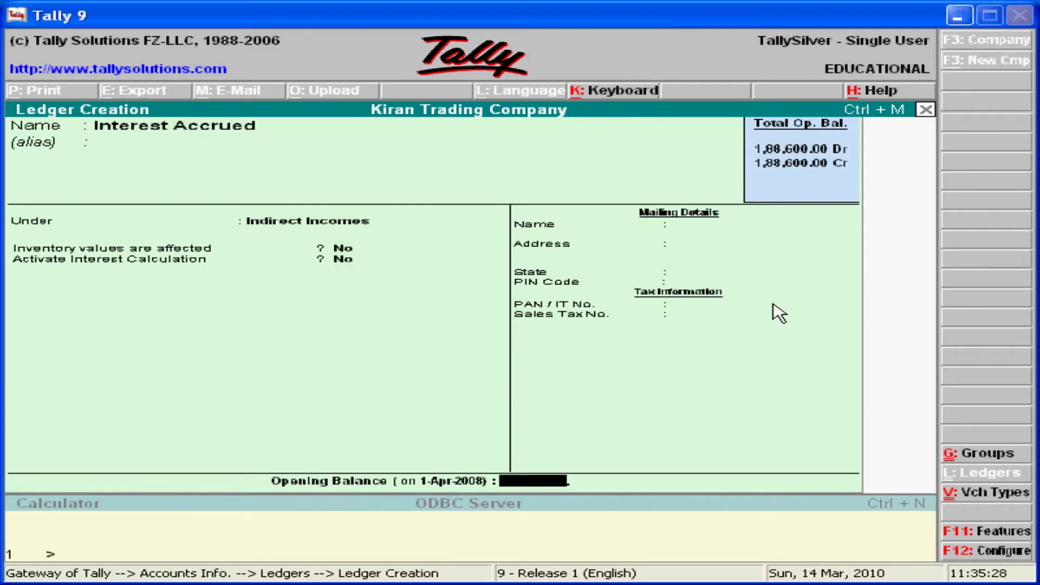
pyautogui.press('Return')
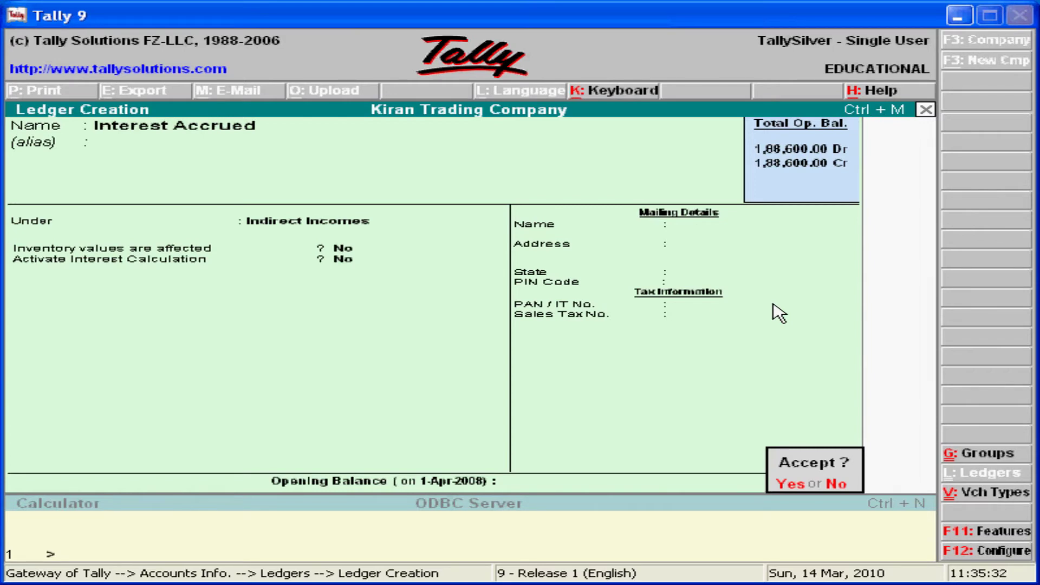
pyautogui.press('y')
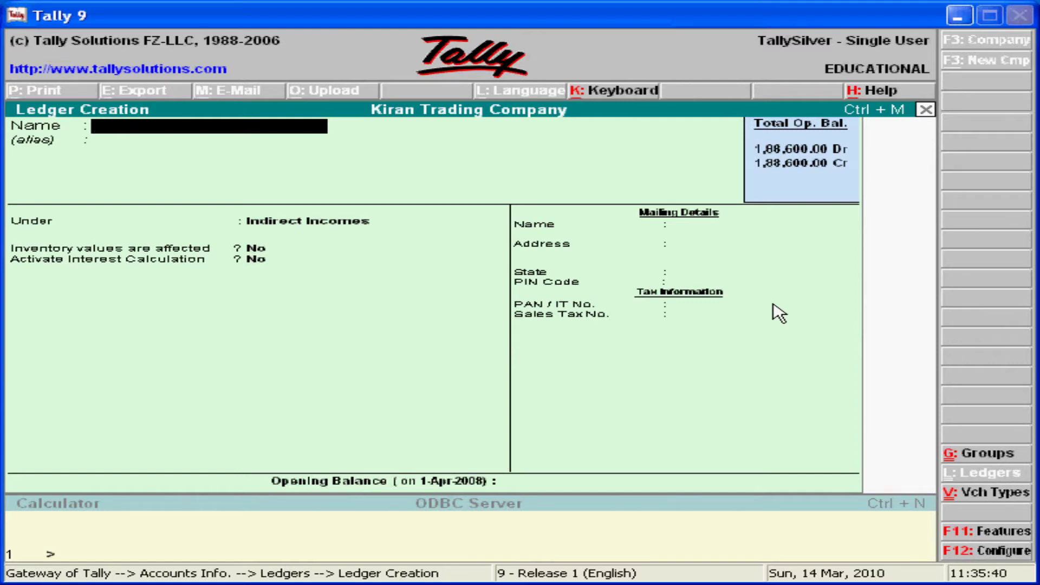
pyautogui.press('Escape')
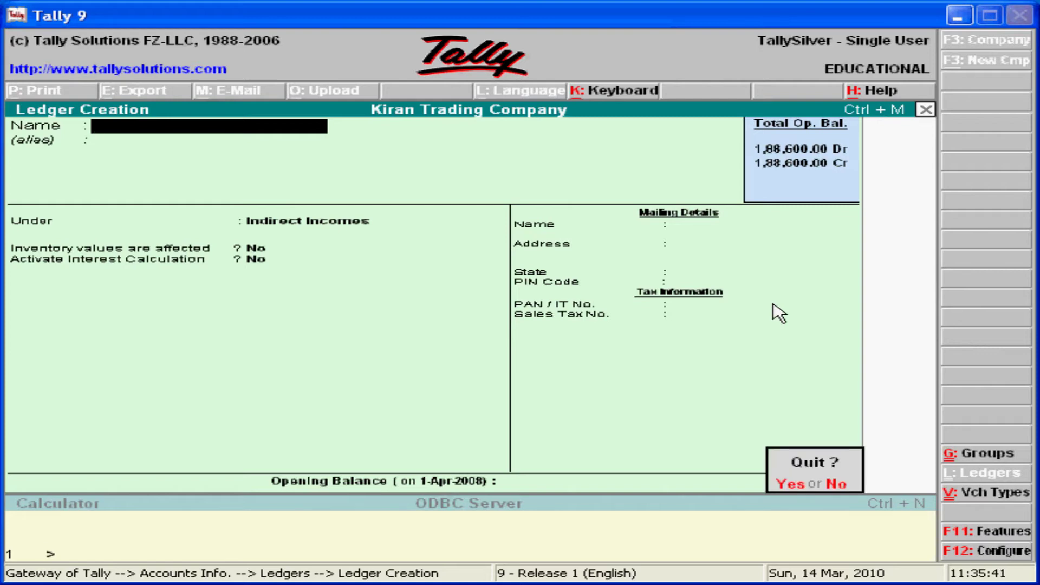
pyautogui.press('Return')
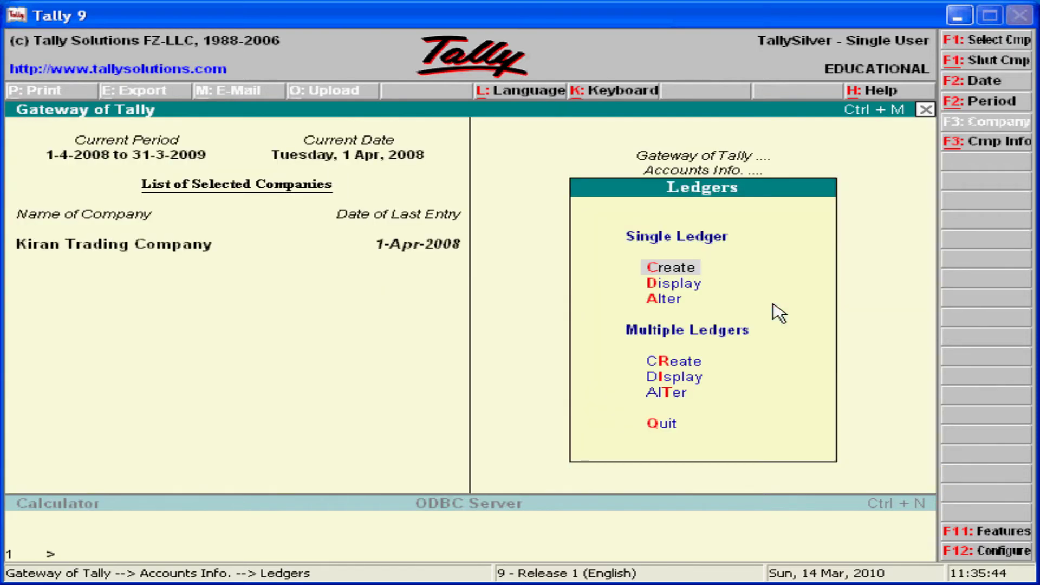
pyautogui.press('Escape')
pyautogui.press('Escape')
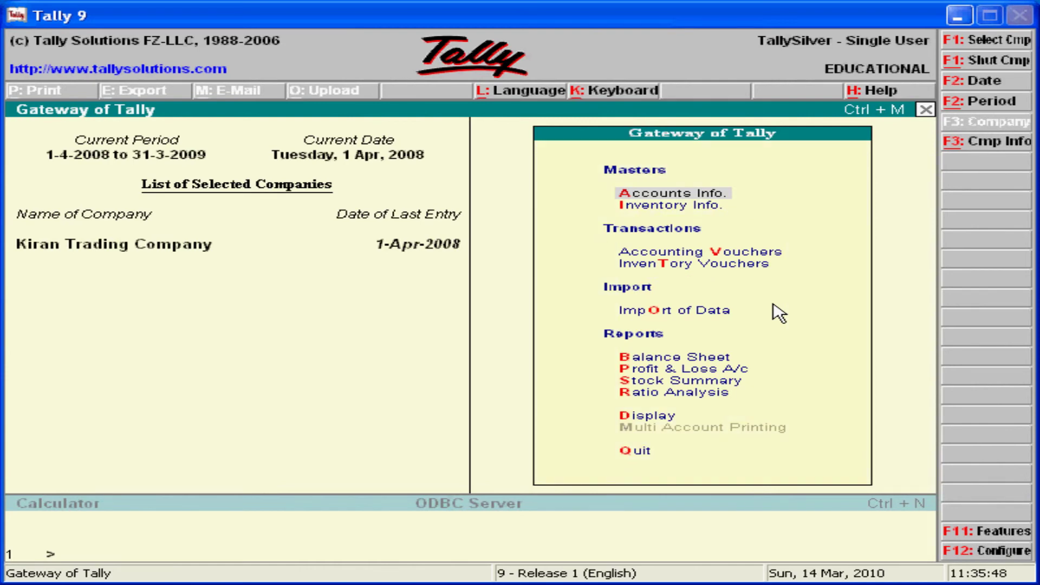
pyautogui.press('Down')
pyautogui.press('Up')
pyautogui.press('Down')
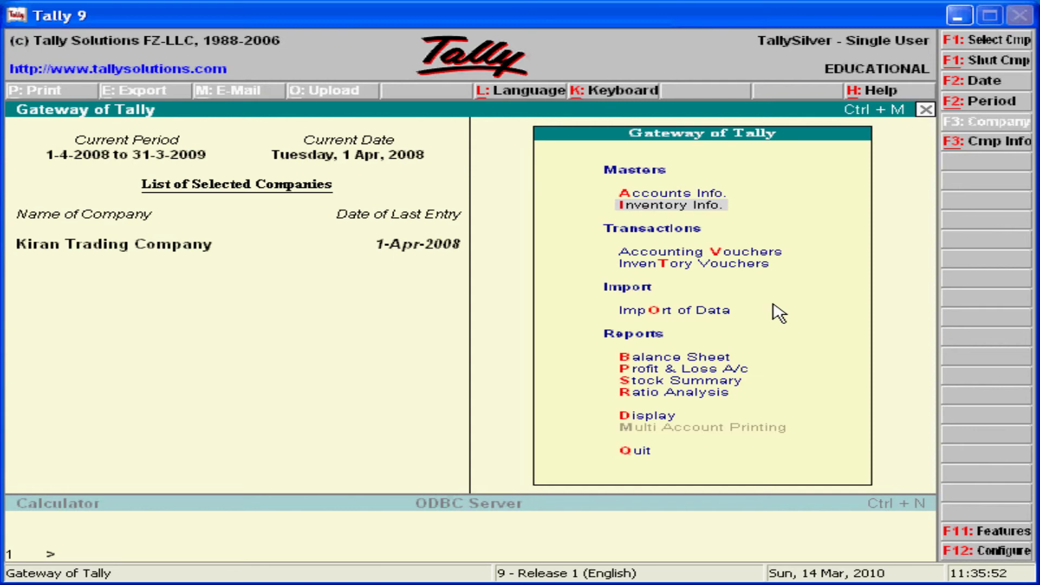
pyautogui.press('Up')
pyautogui.press('Return')
pyautogui.press('Down')
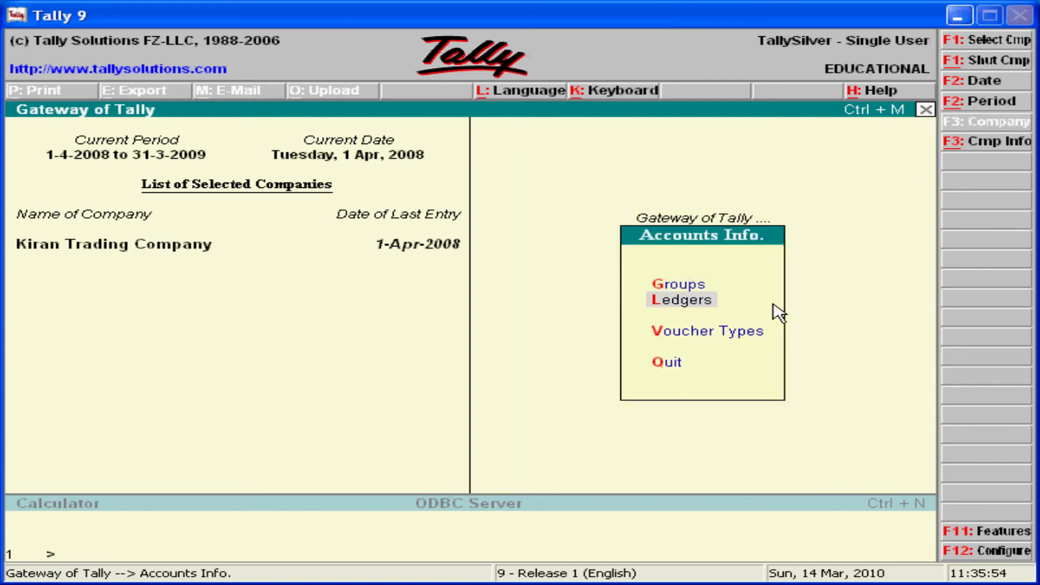
pyautogui.press('Escape')
# Start a Debit Note accounting voucher using the Simple Interest voucher class.
pyautogui.press('Down')
pyautogui.press('Down')
pyautogui.press('Down')
pyautogui.press('Up')
pyautogui.press('Return')
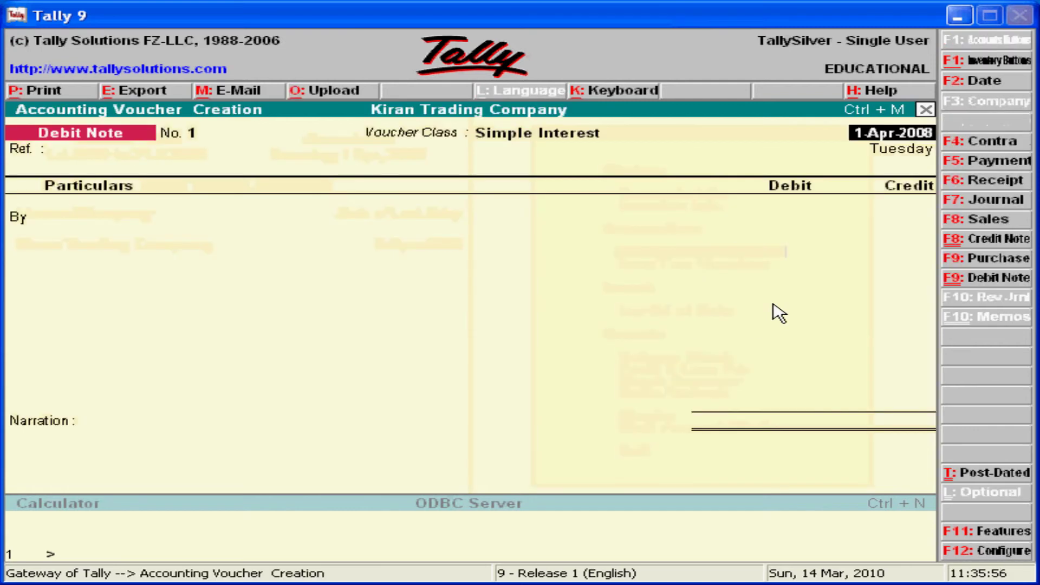
pyautogui.click(971, 279)
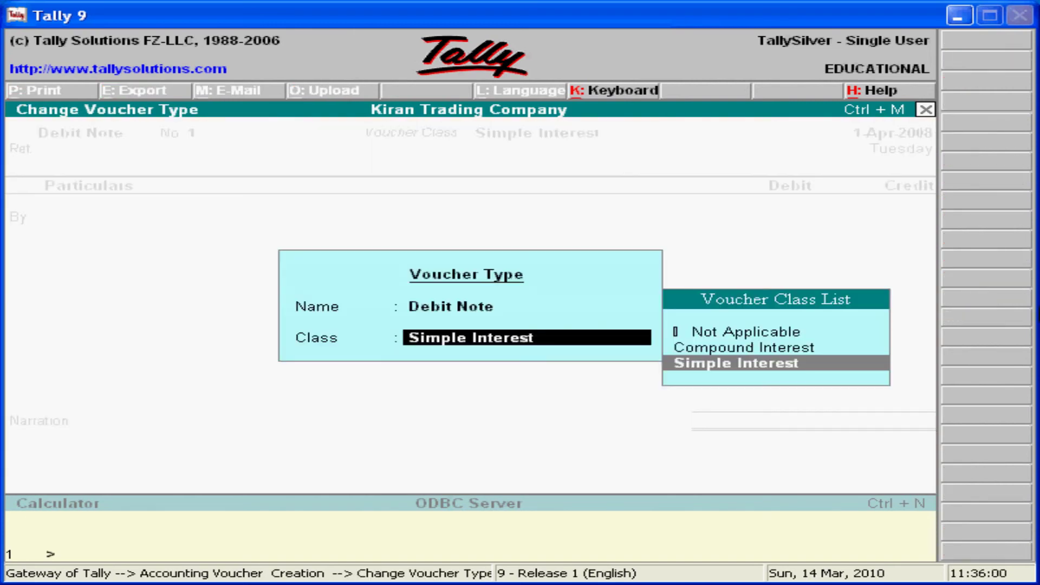
pyautogui.press('Up')
pyautogui.press('Down')
pyautogui.press('Up')
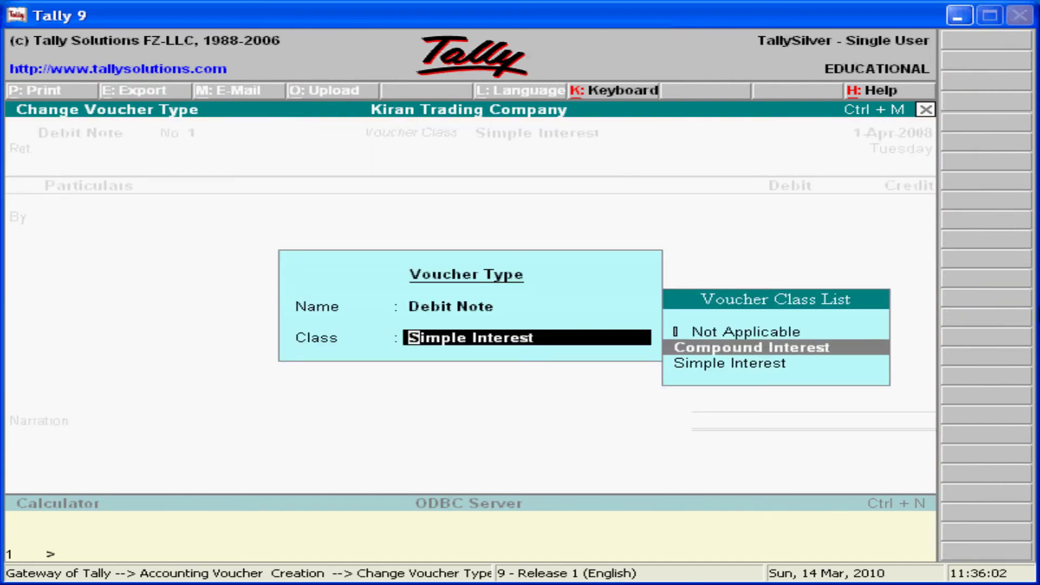
pyautogui.press('Down')
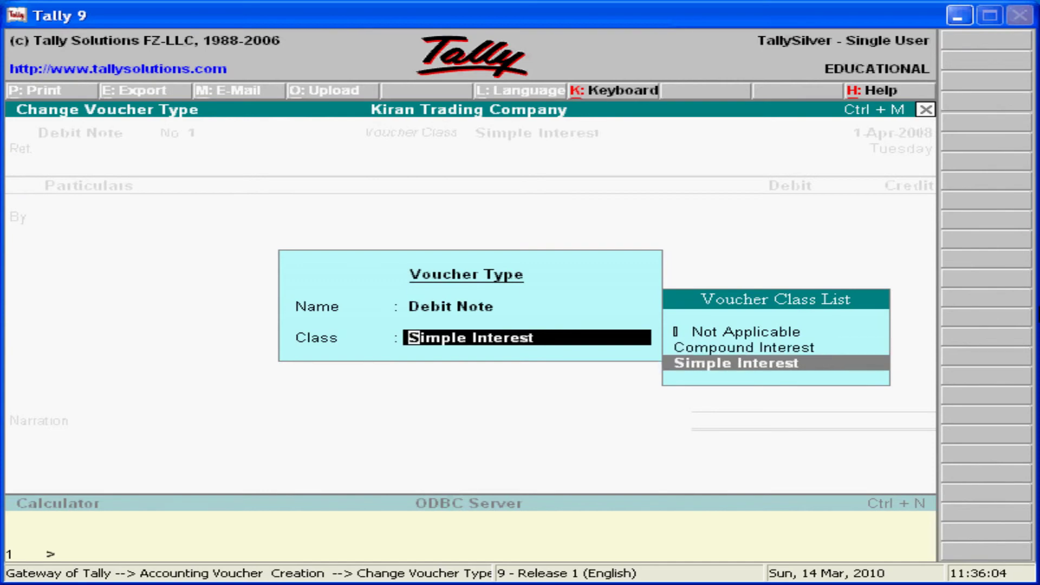
pyautogui.press('Return')
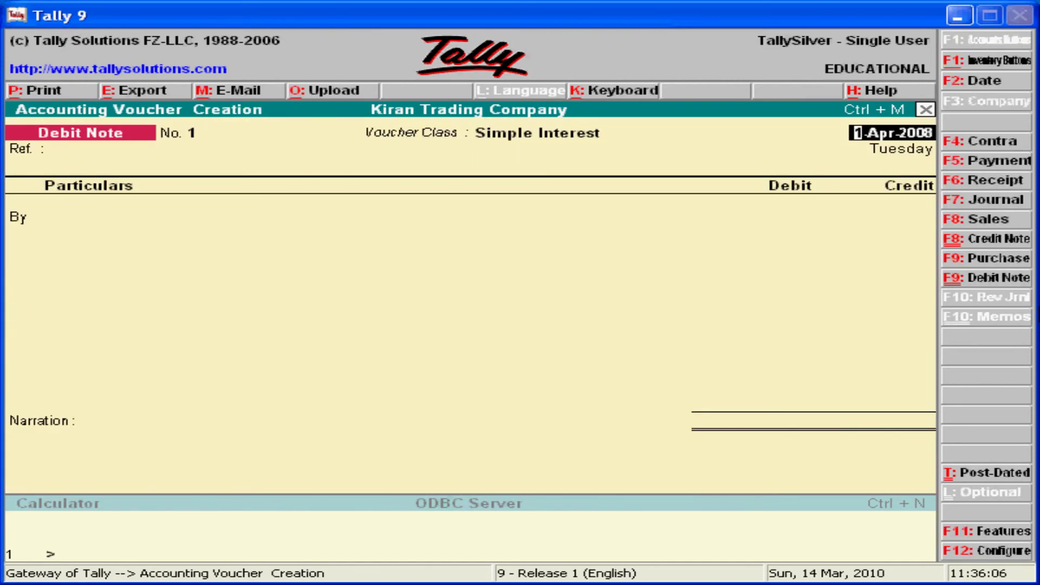
# Keep the voucher date 1-Apr-2008, leave the reference blank and debit the Sbi ledger with the interest amount of 26.30.
pyautogui.press('Return')
pyautogui.press('Return')
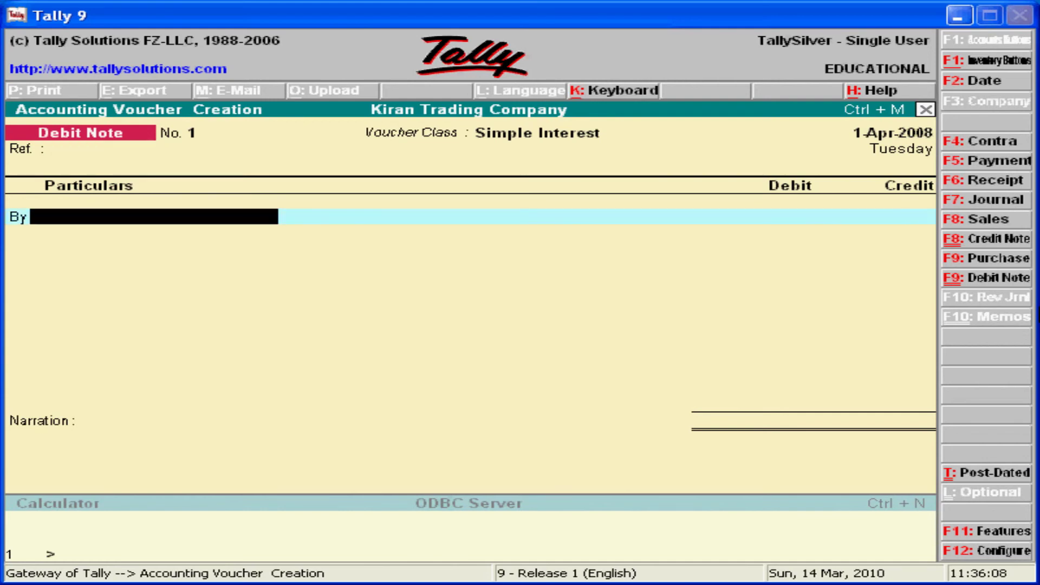
pyautogui.press('space')
pyautogui.press('BackSpace')
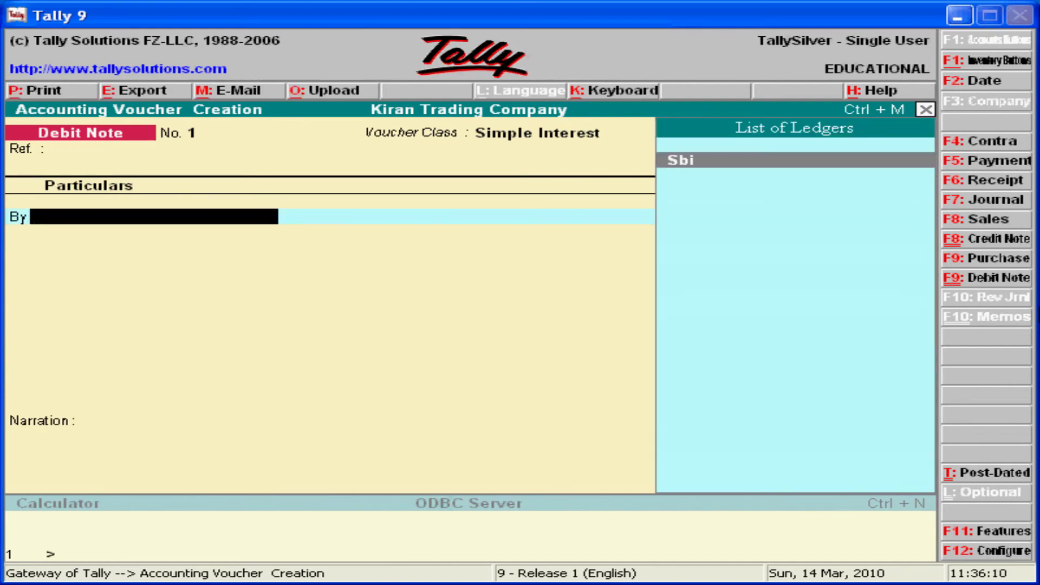
pyautogui.press('Return')
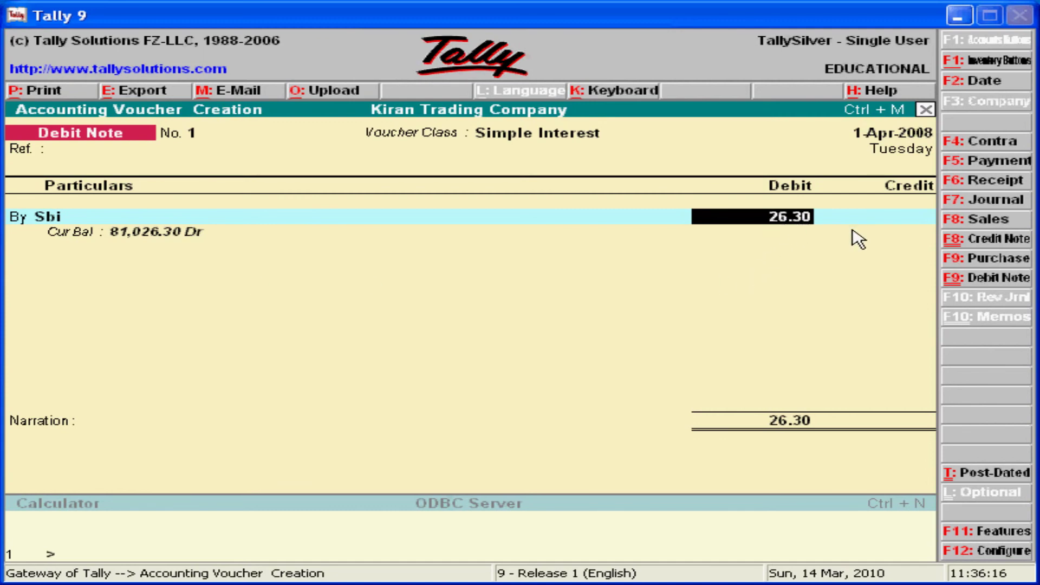
pyautogui.press('Return')
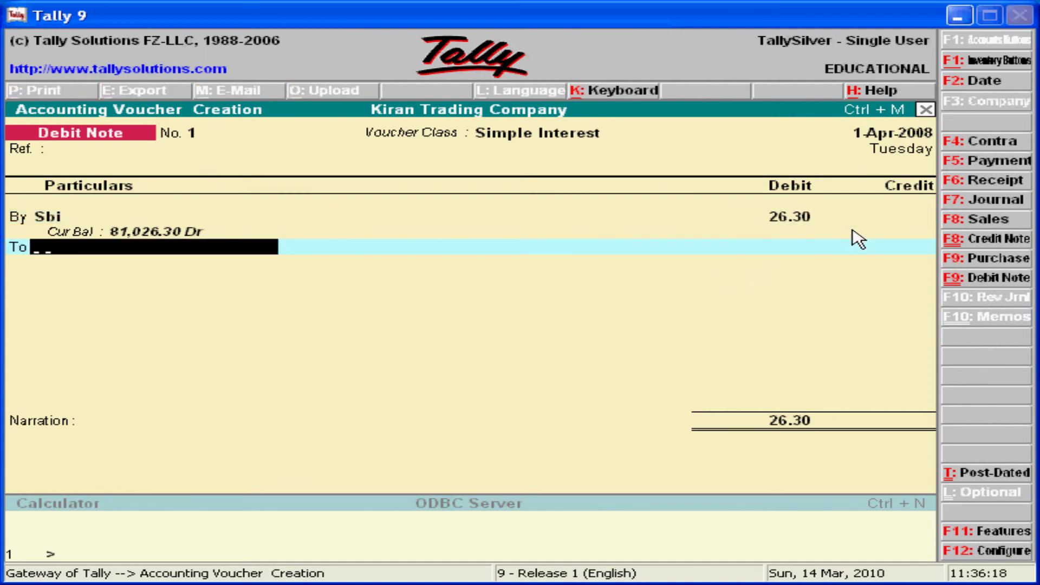
# Credit the Interest Accrued ledger with 26.30, leave the narration blank and save the debit note.
pyautogui.write('D')
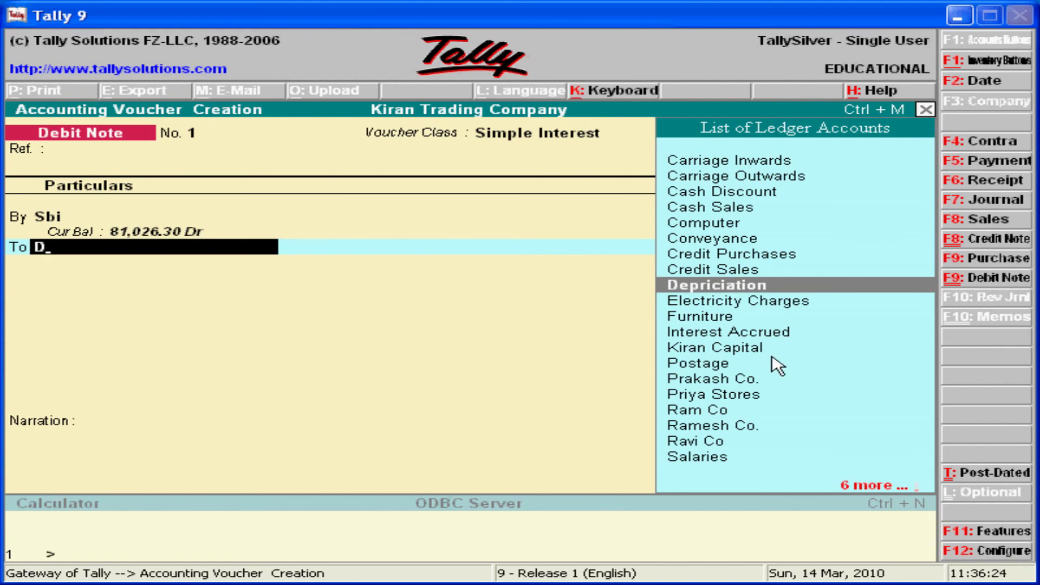
pyautogui.press('Down')
pyautogui.press('Down')
pyautogui.press('Down')
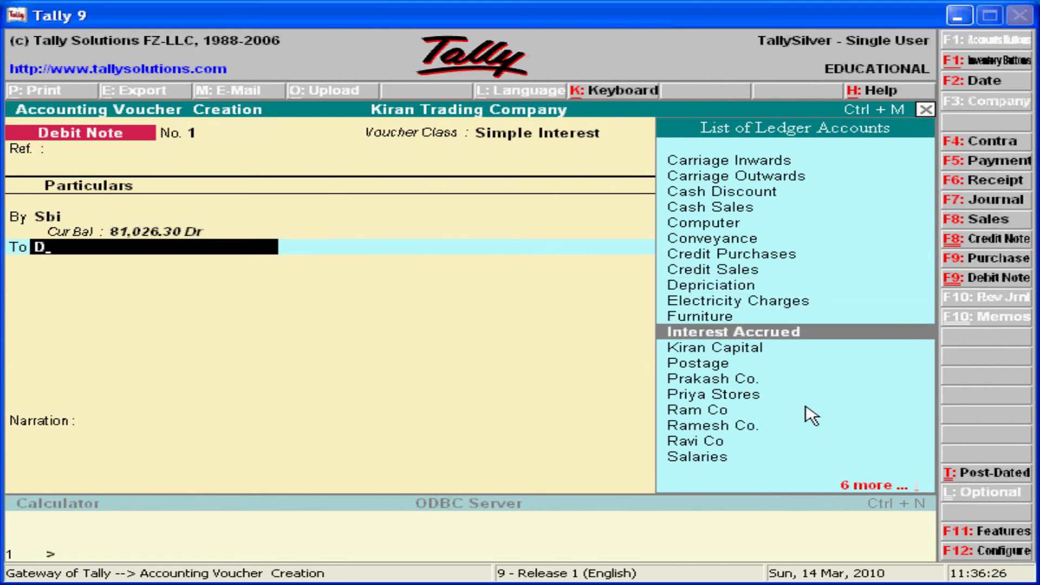
pyautogui.press('Return')
pyautogui.press('Return')
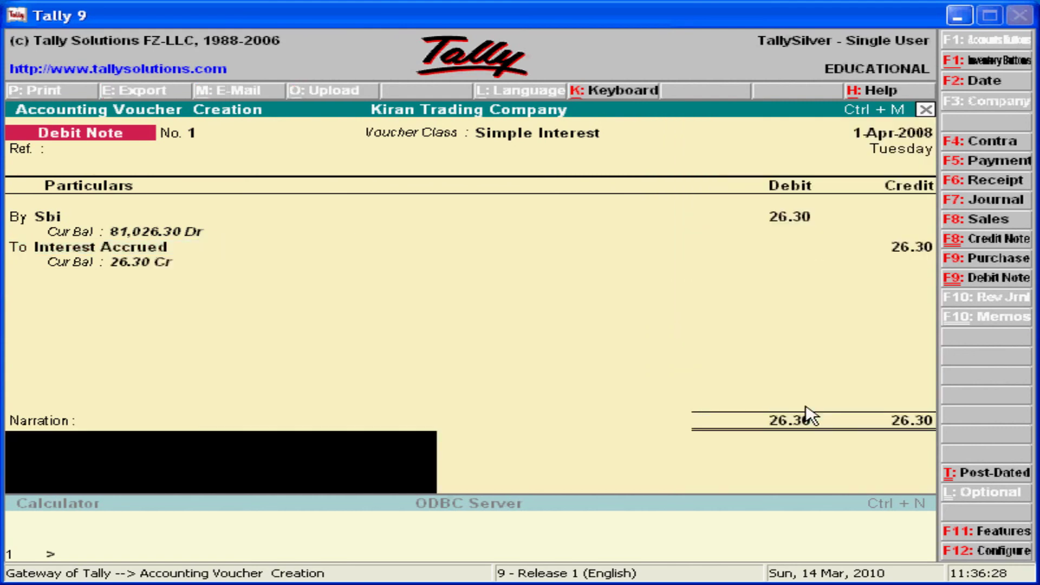
pyautogui.press('Return')
pyautogui.press('Return')
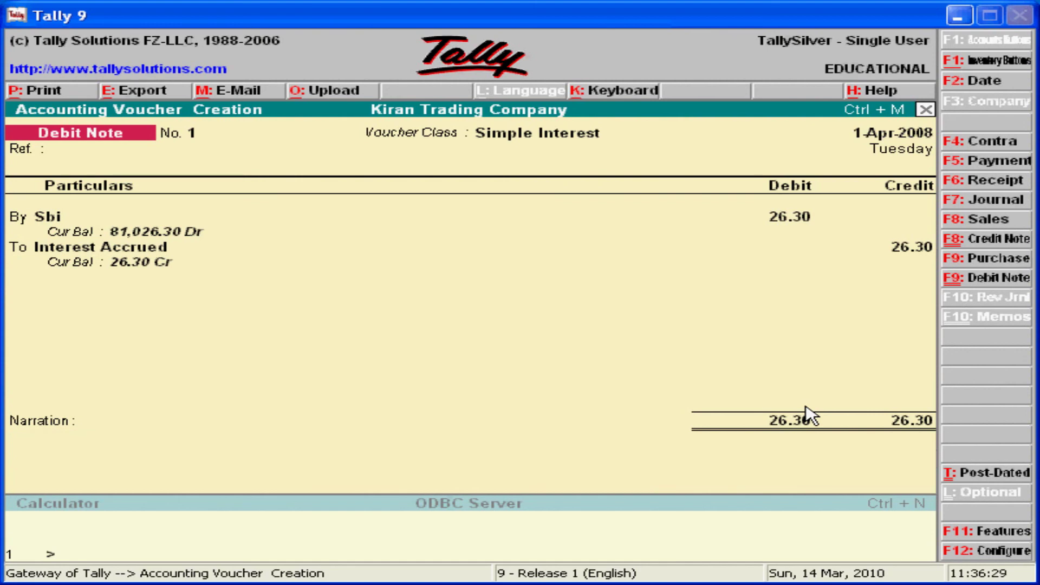